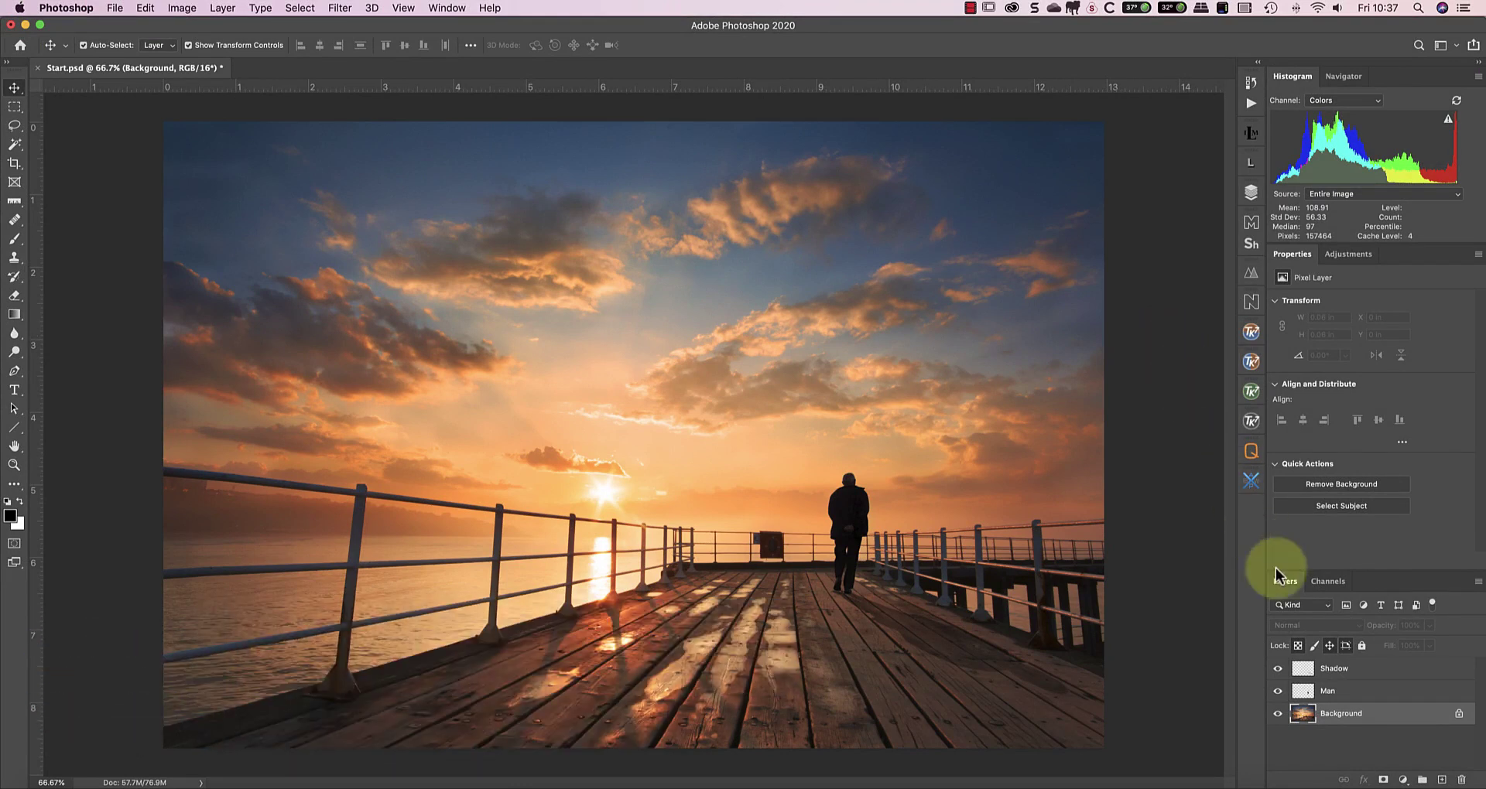
Step: Toggle the Shadow, Man and pier layers' visibility to inspect them, leaving Shadow hidden
click(1278, 669)
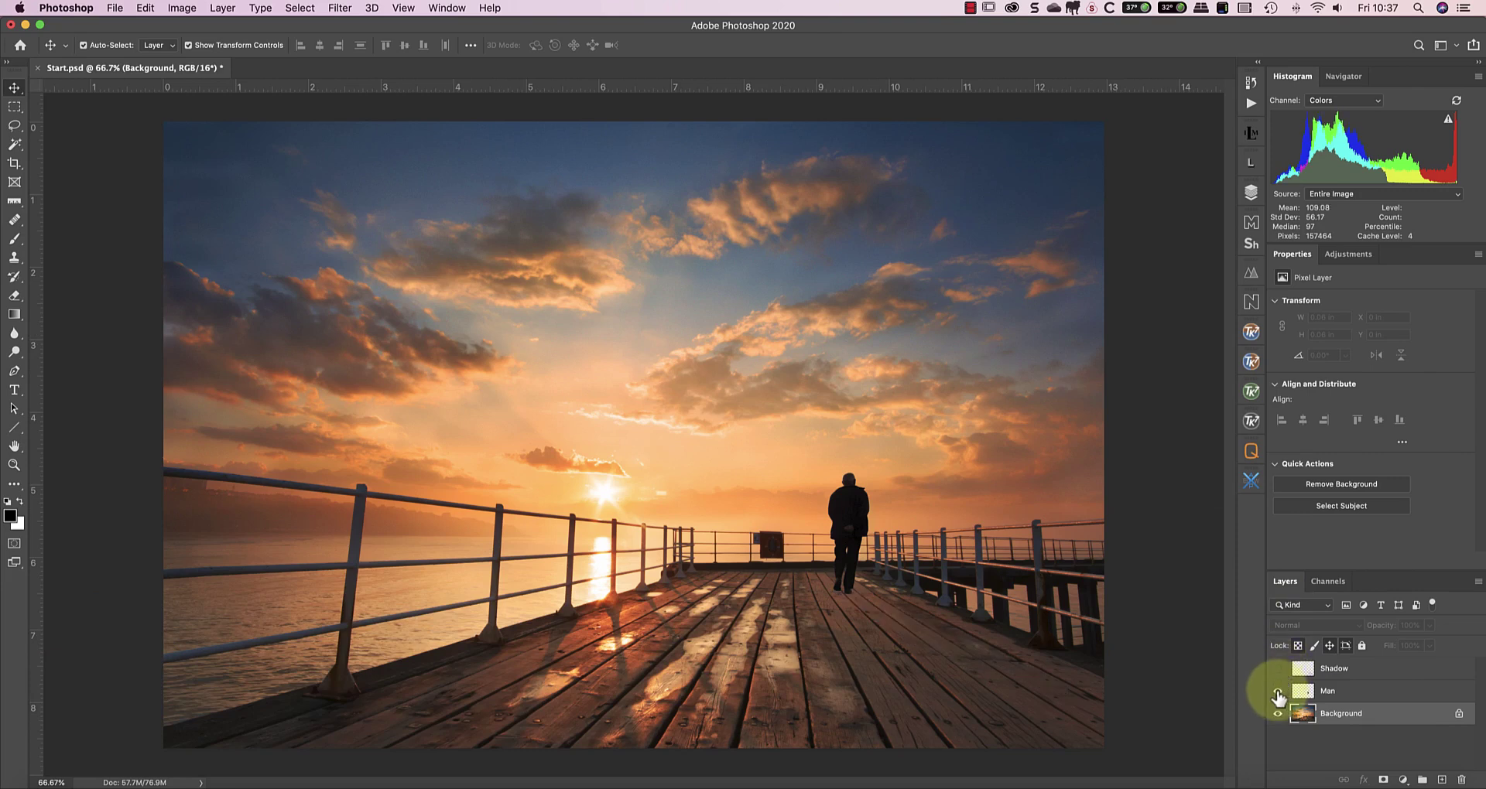
click(1277, 691)
click(1278, 714)
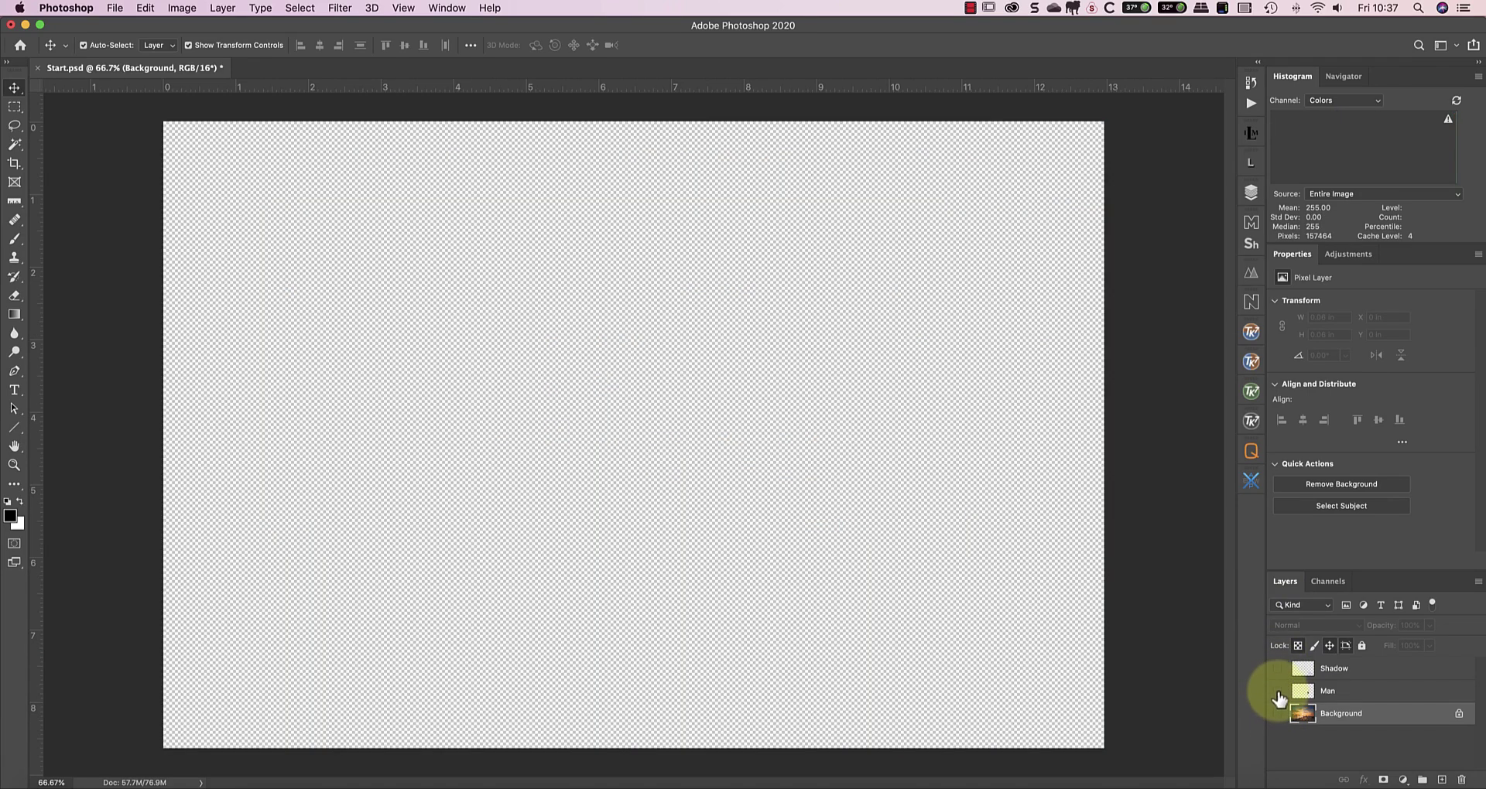
click(1278, 691)
click(1278, 669)
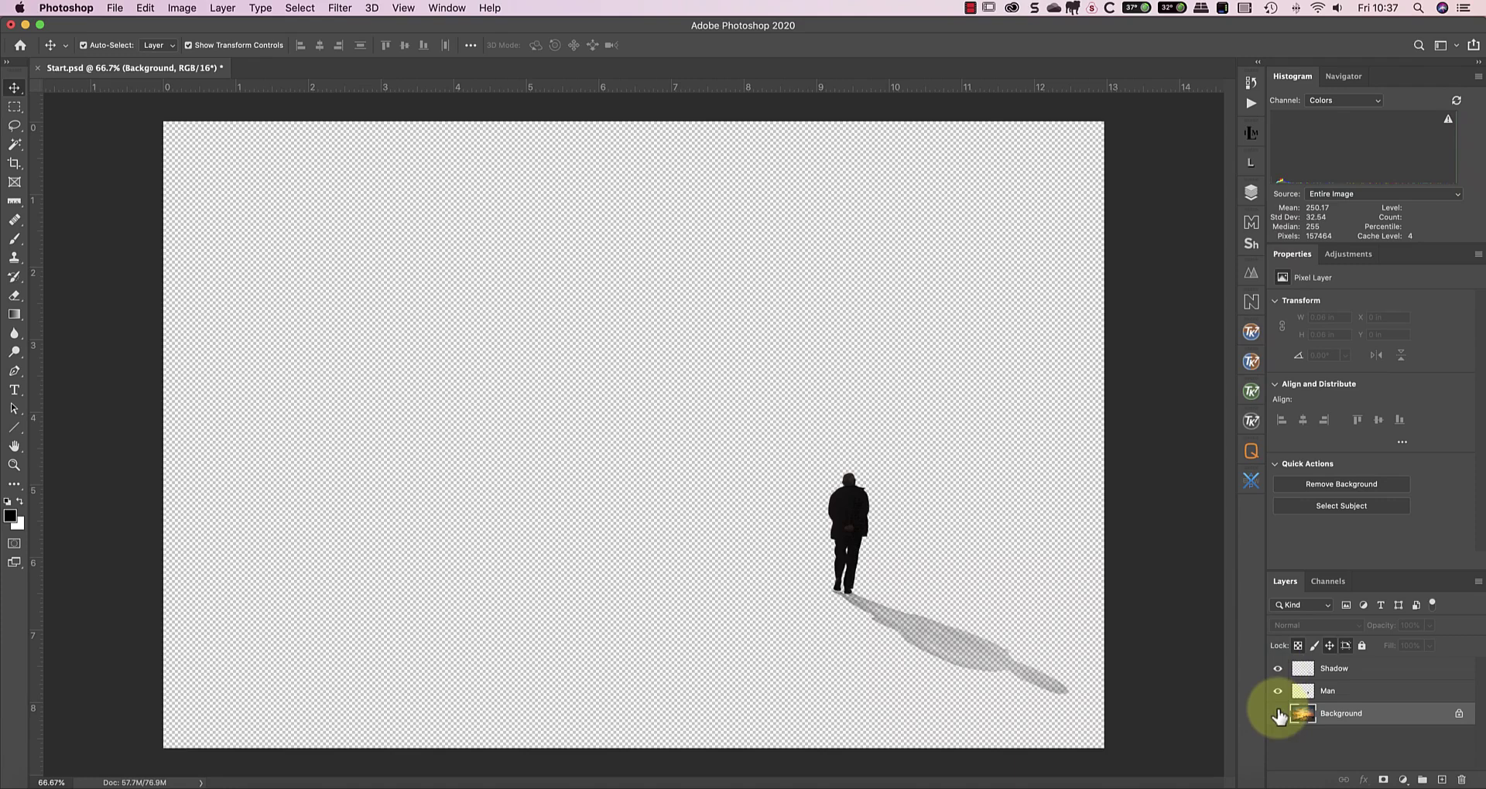
click(1277, 714)
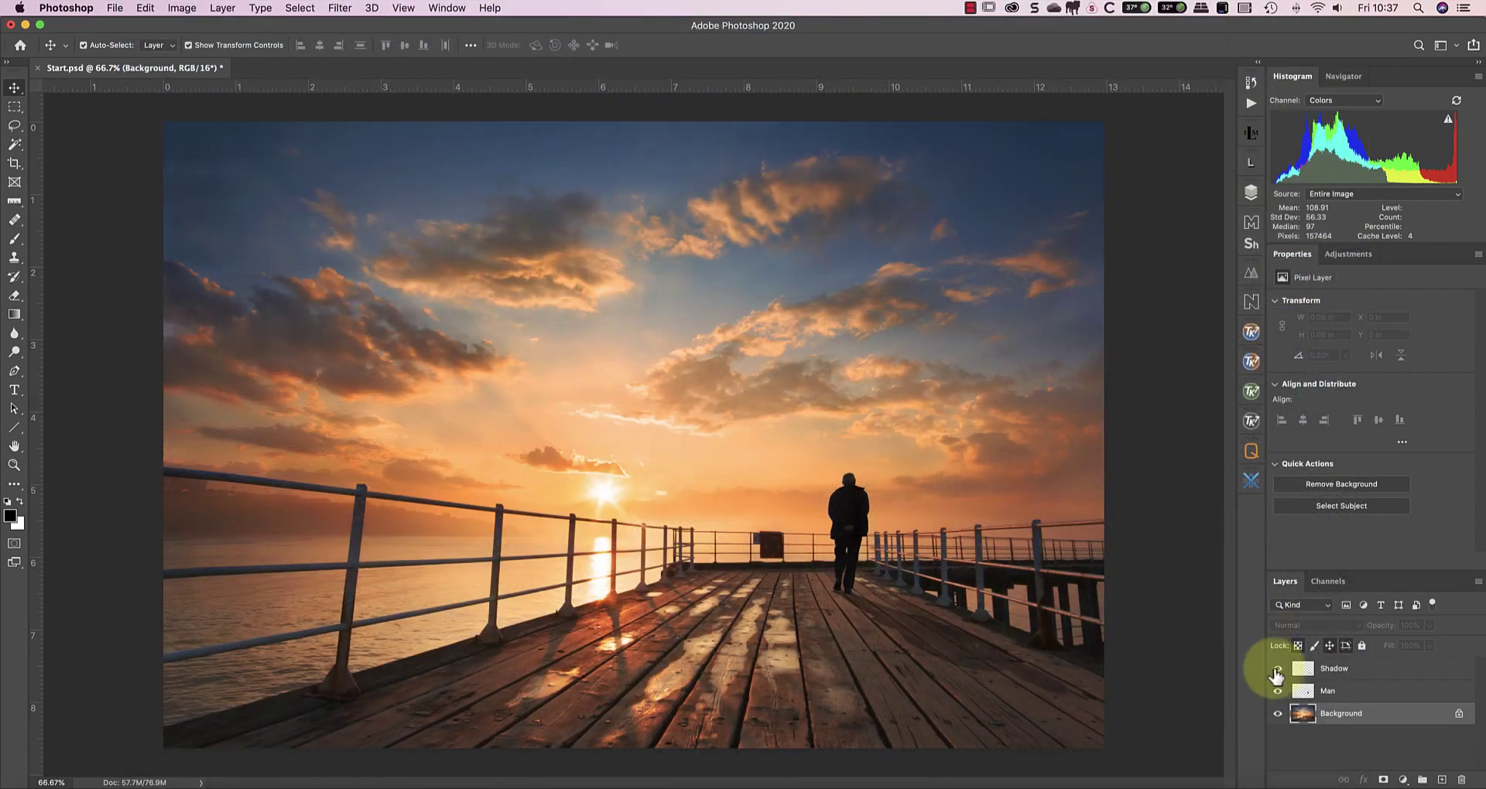
click(1277, 670)
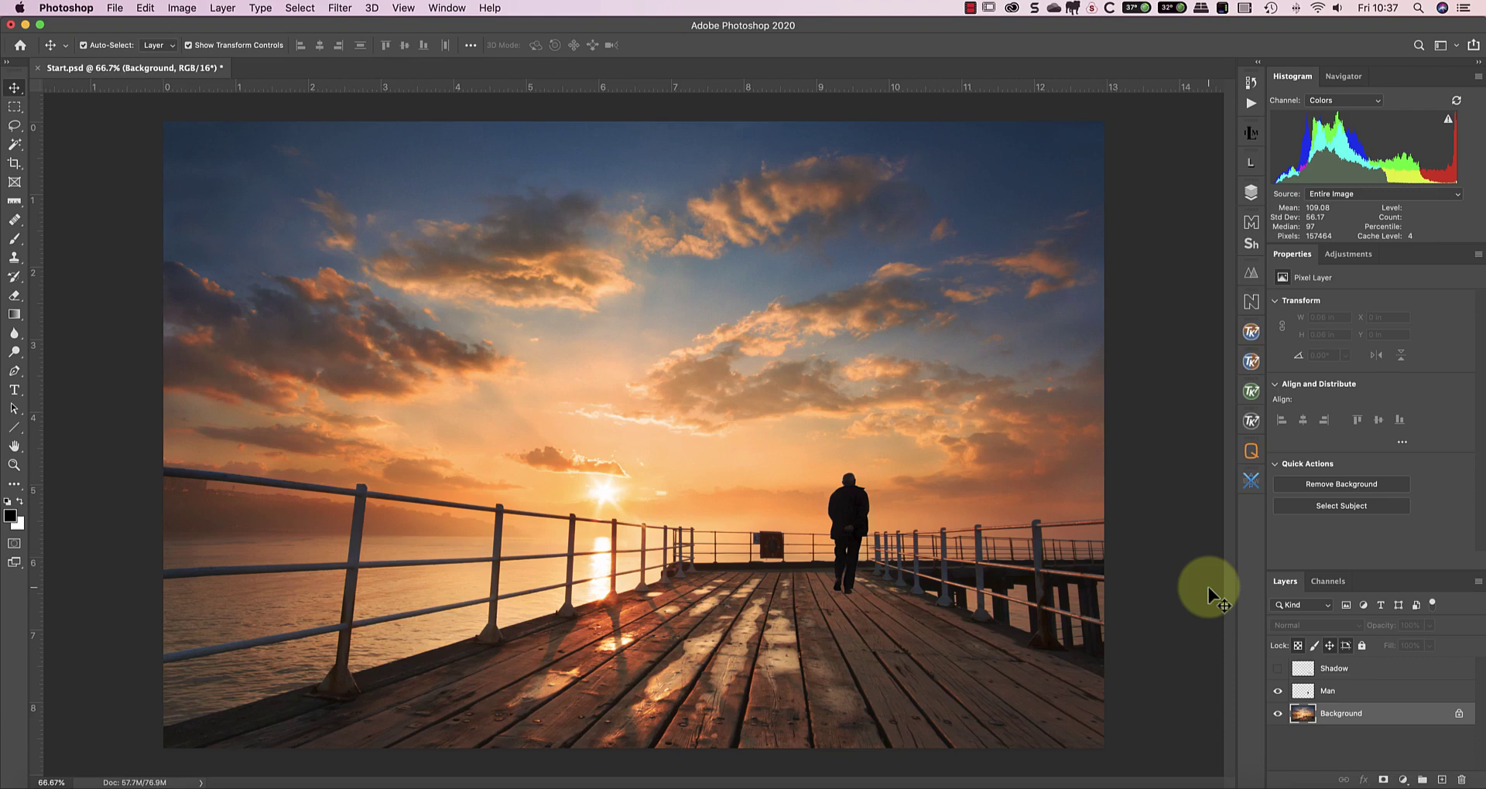
click(1277, 714)
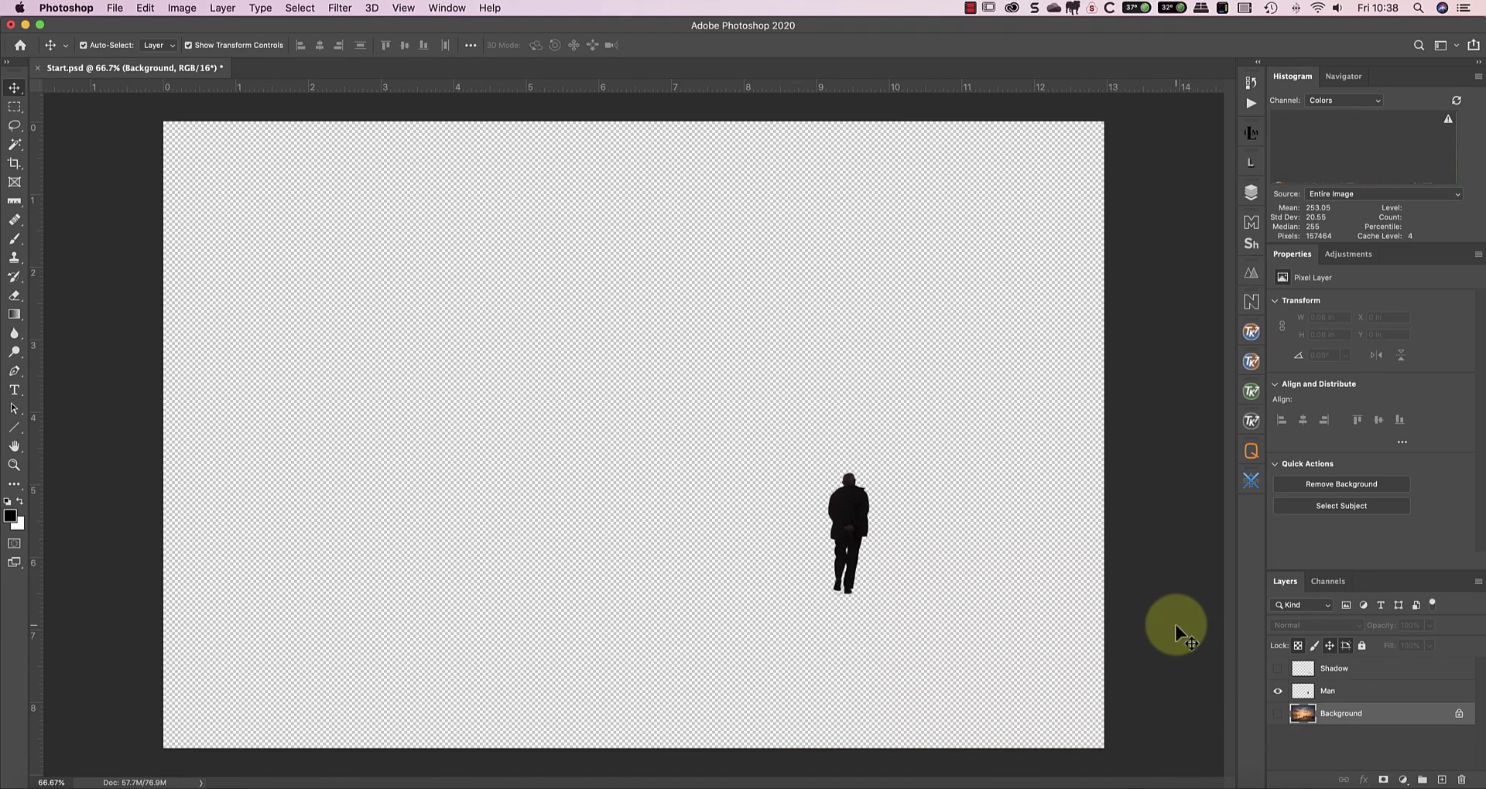
click(1277, 714)
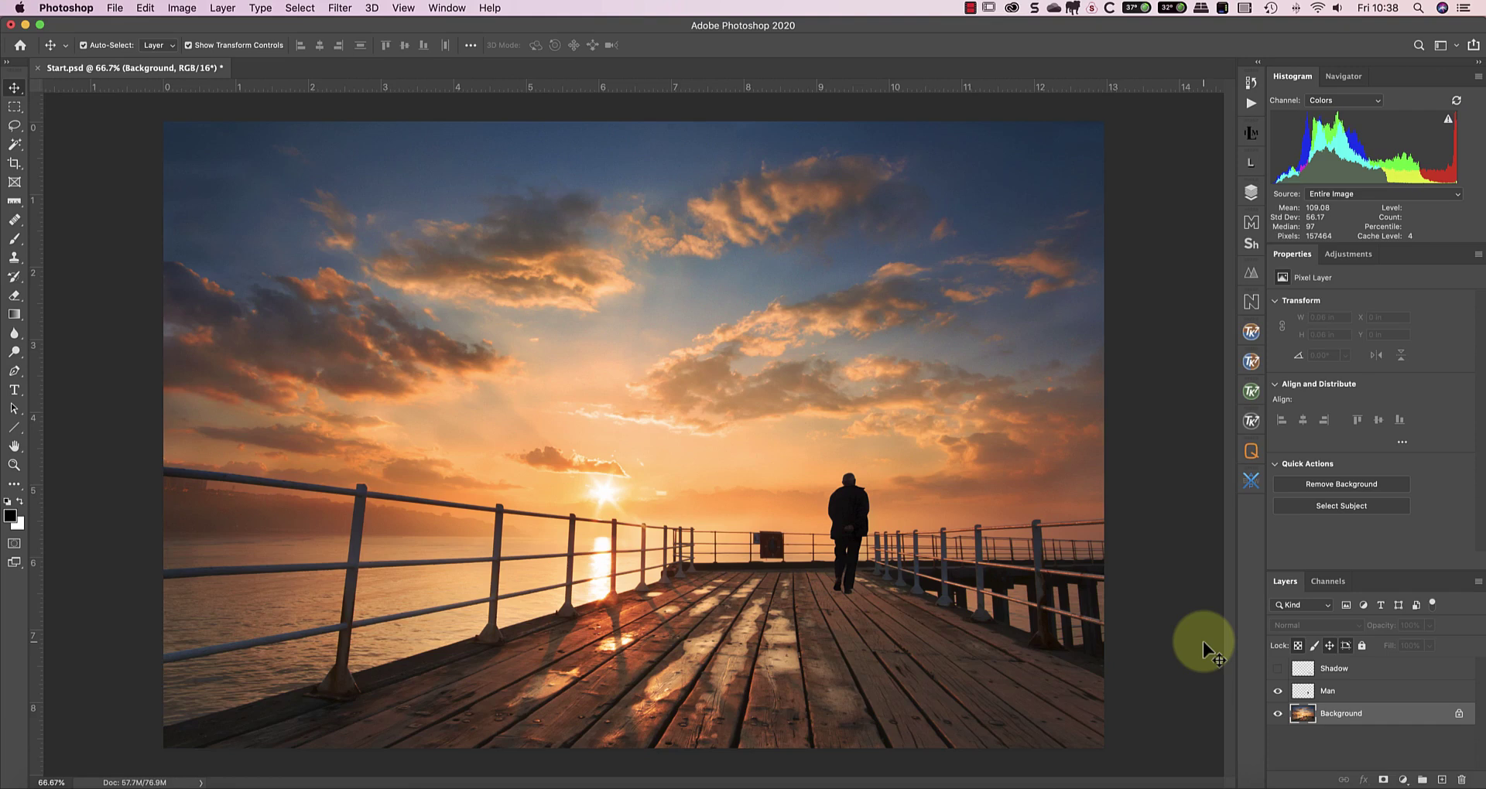
Step: With the Man layer selected, marquee around the man and copy him onto new Layer 1
click(1318, 693)
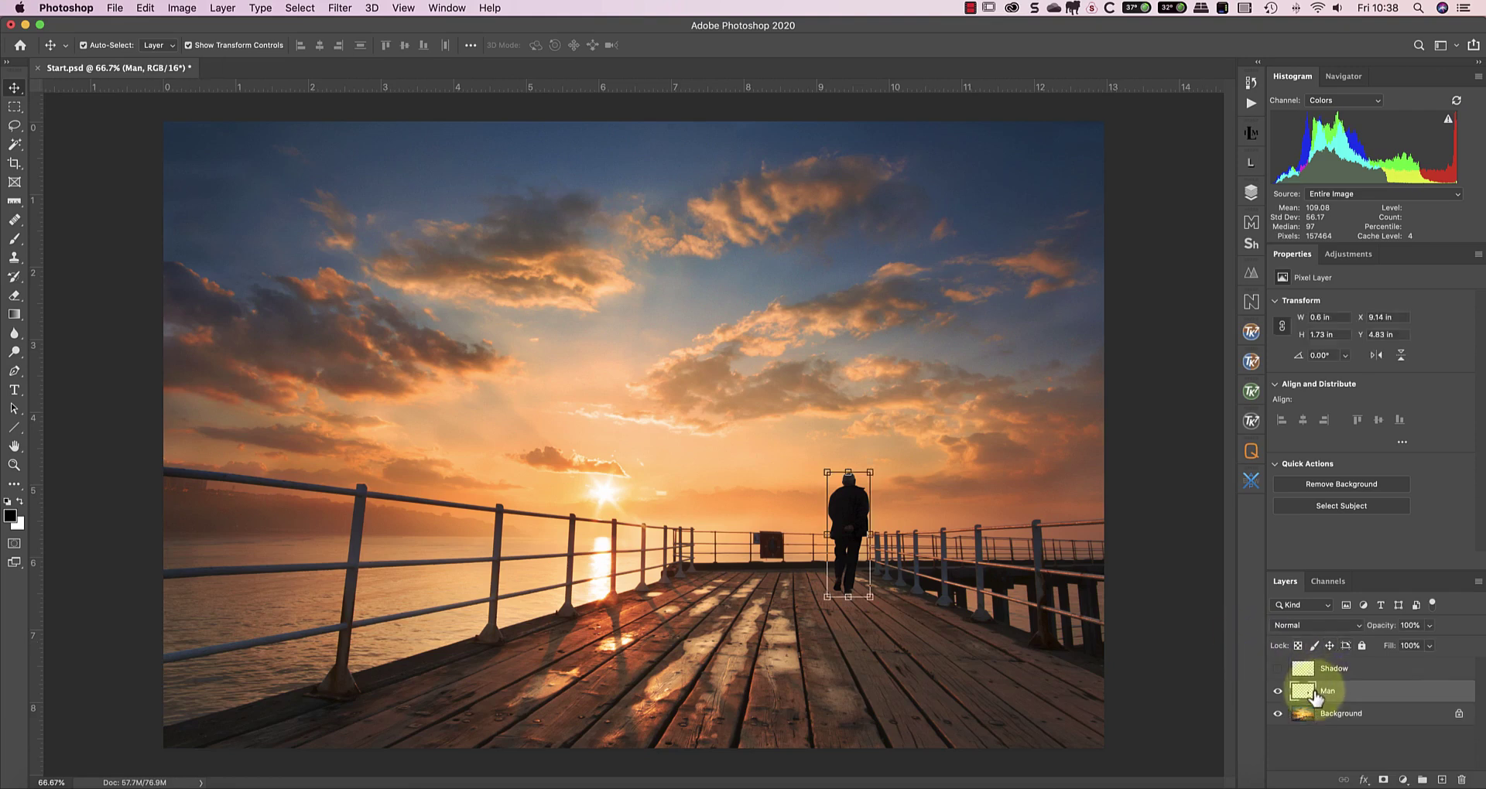
click(14, 106)
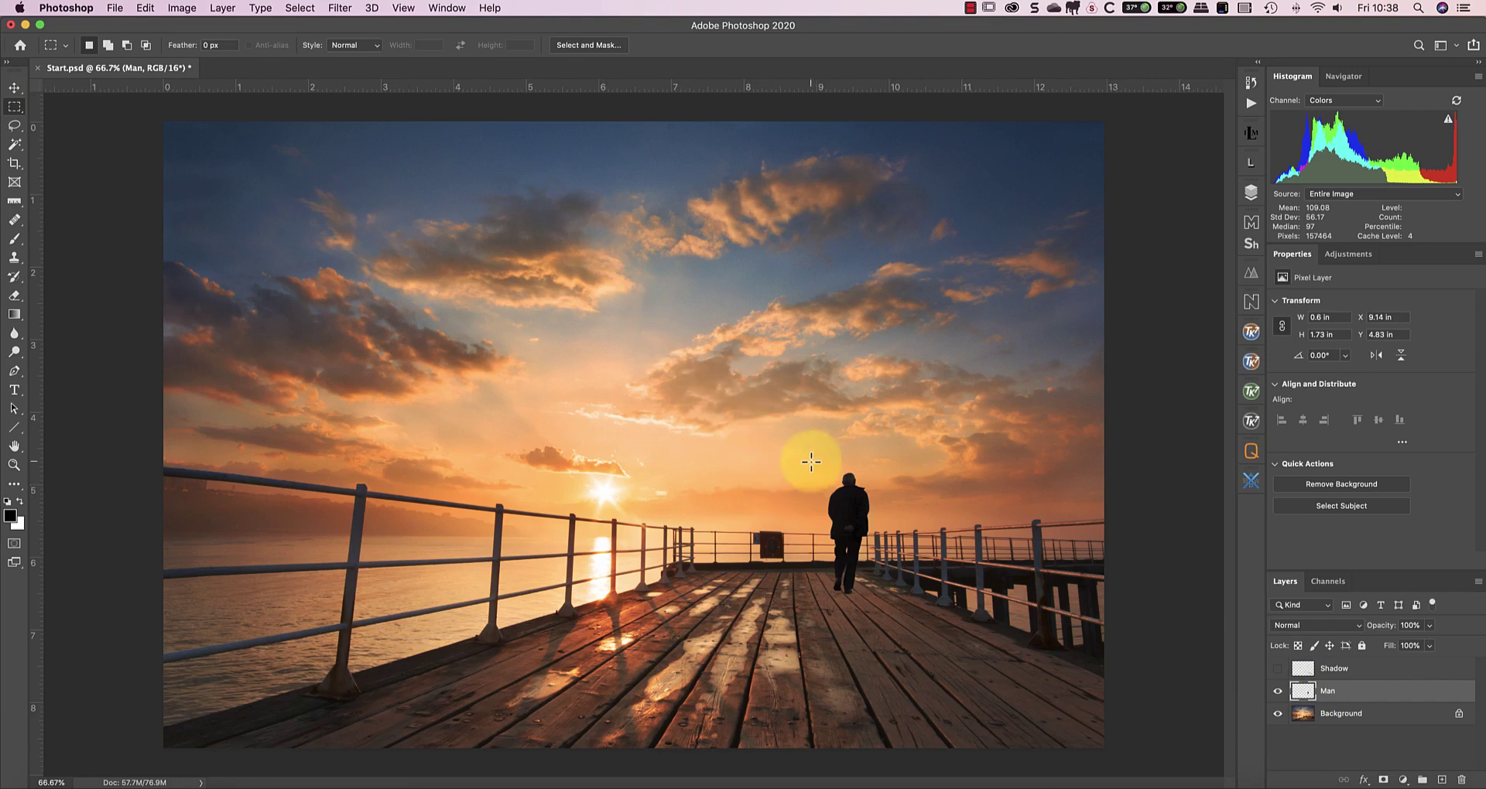
drag(814, 463, 884, 609)
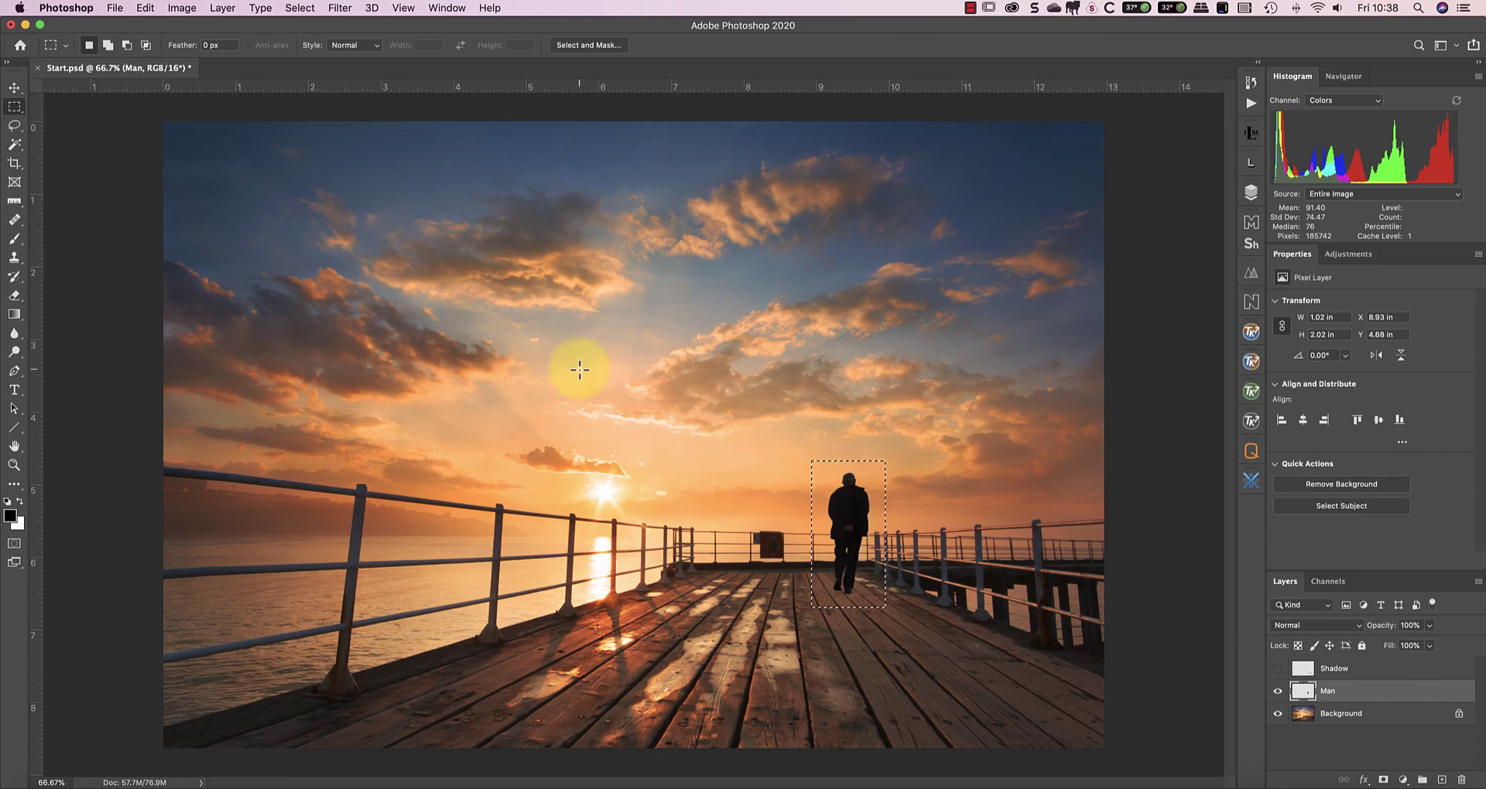
click(220, 8)
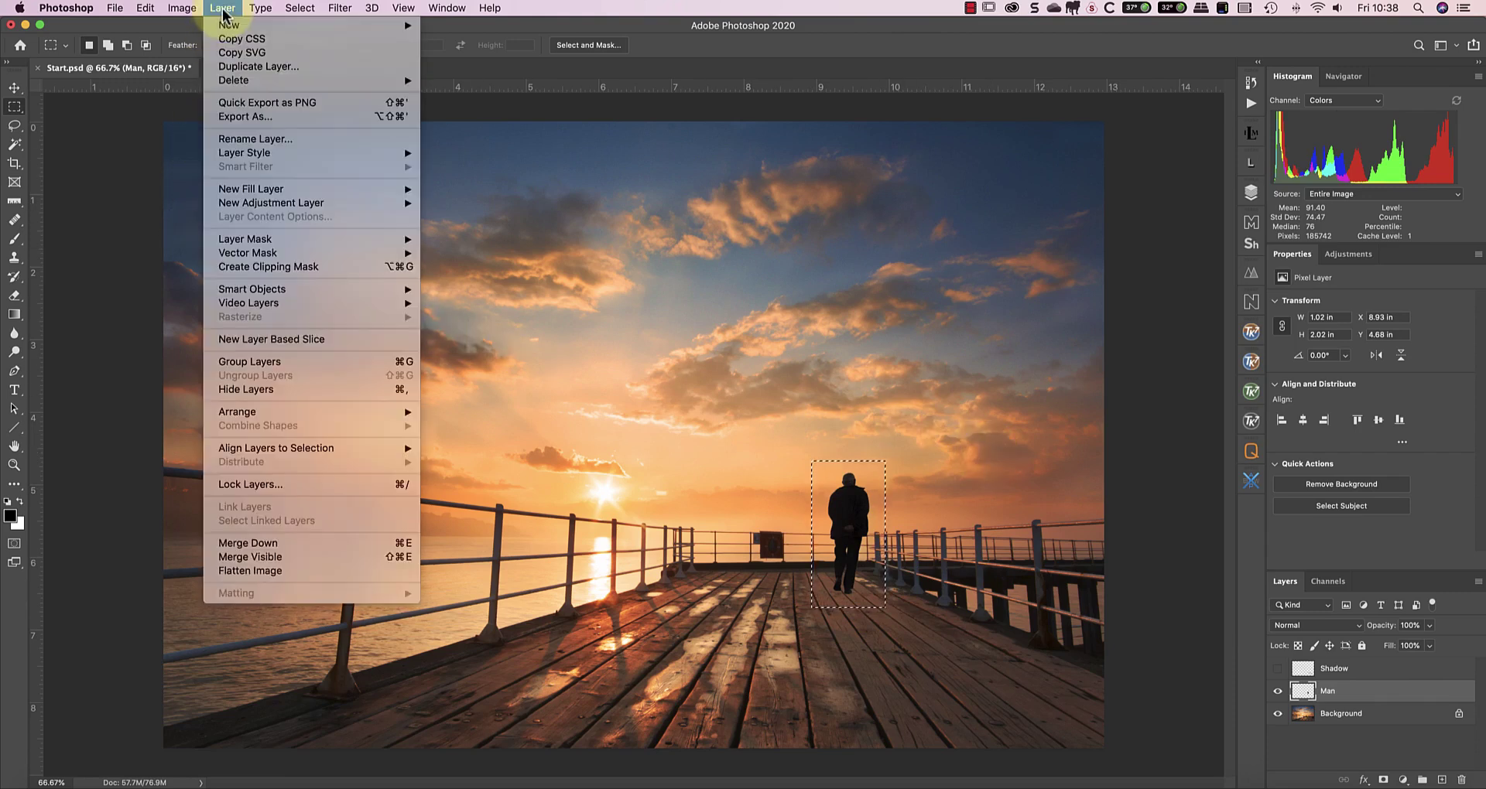
mouse_move(226, 30)
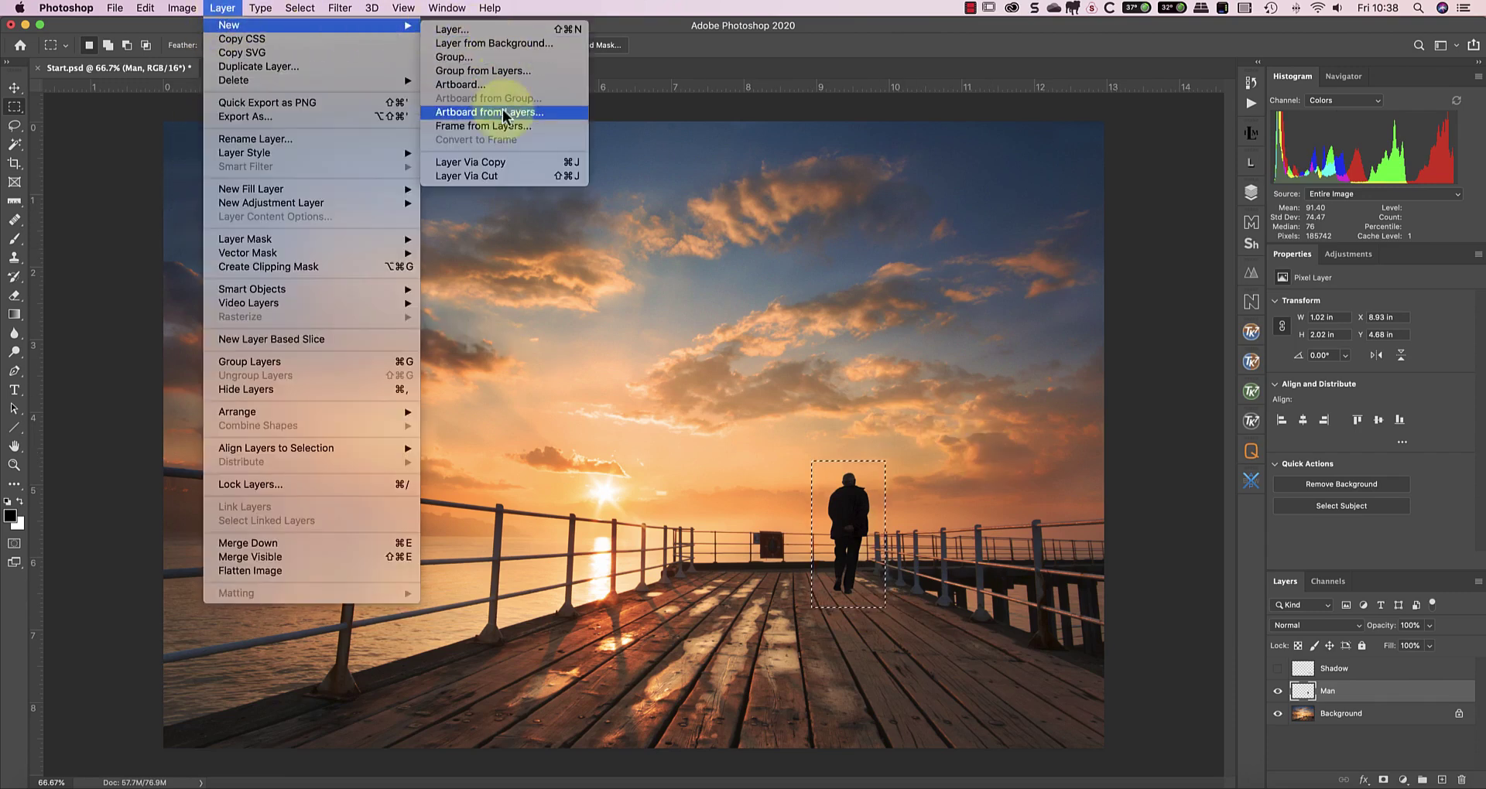
click(504, 162)
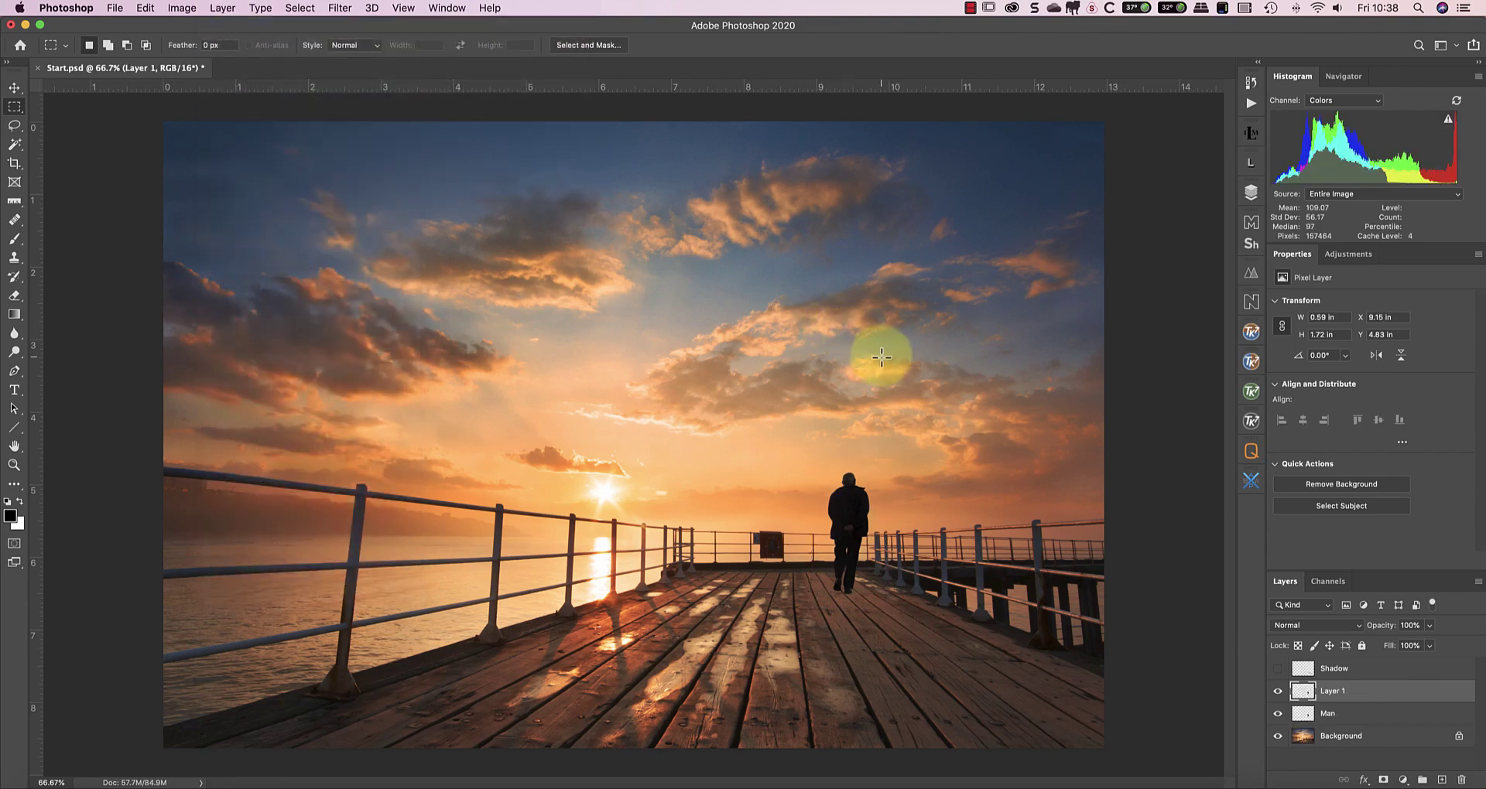
Step: Delete Layer 1 and duplicate the Man layer, naming the copy 'Shadow'
click(1461, 779)
click(849, 271)
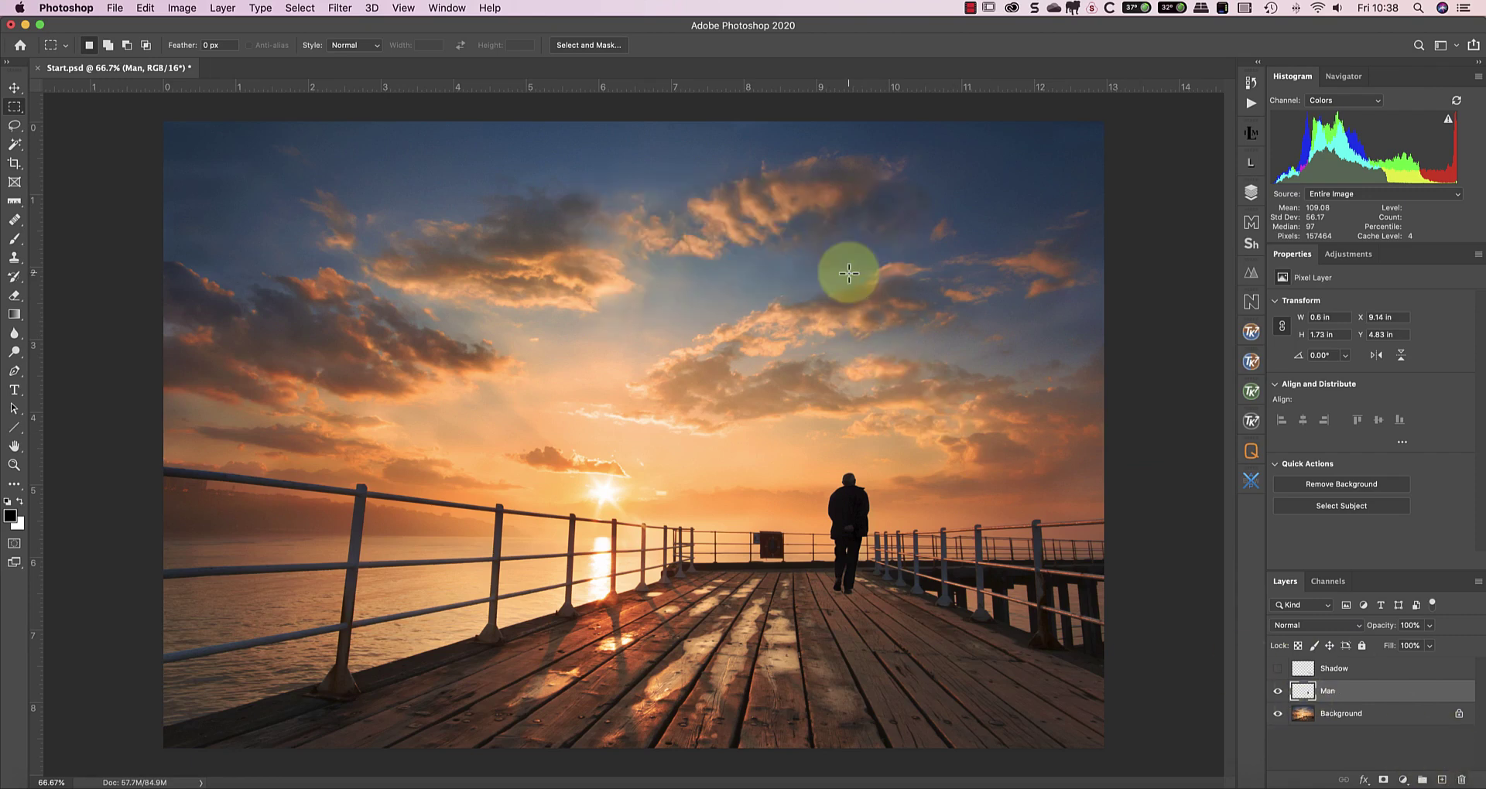
right_click(1375, 693)
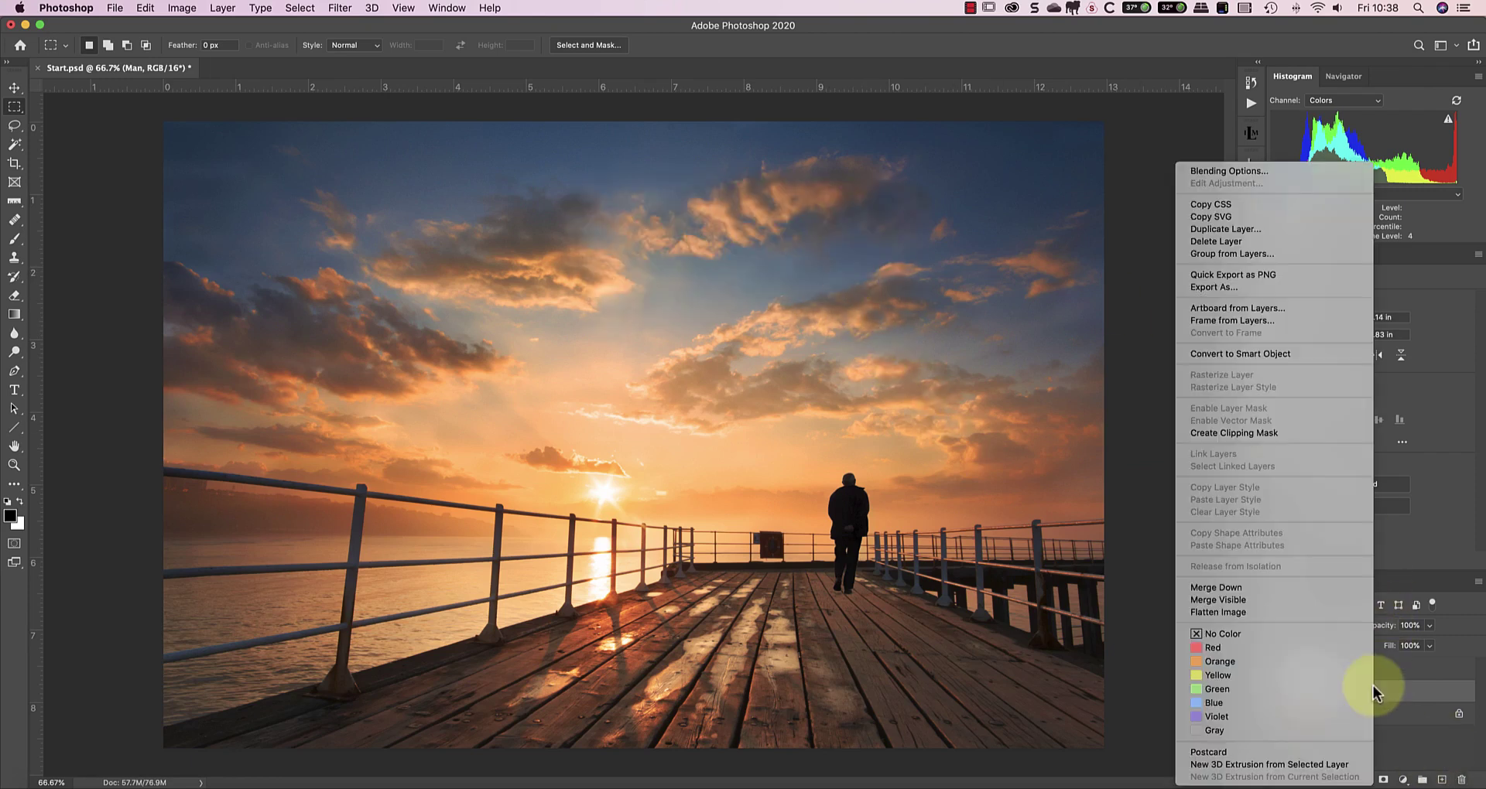
click(1243, 231)
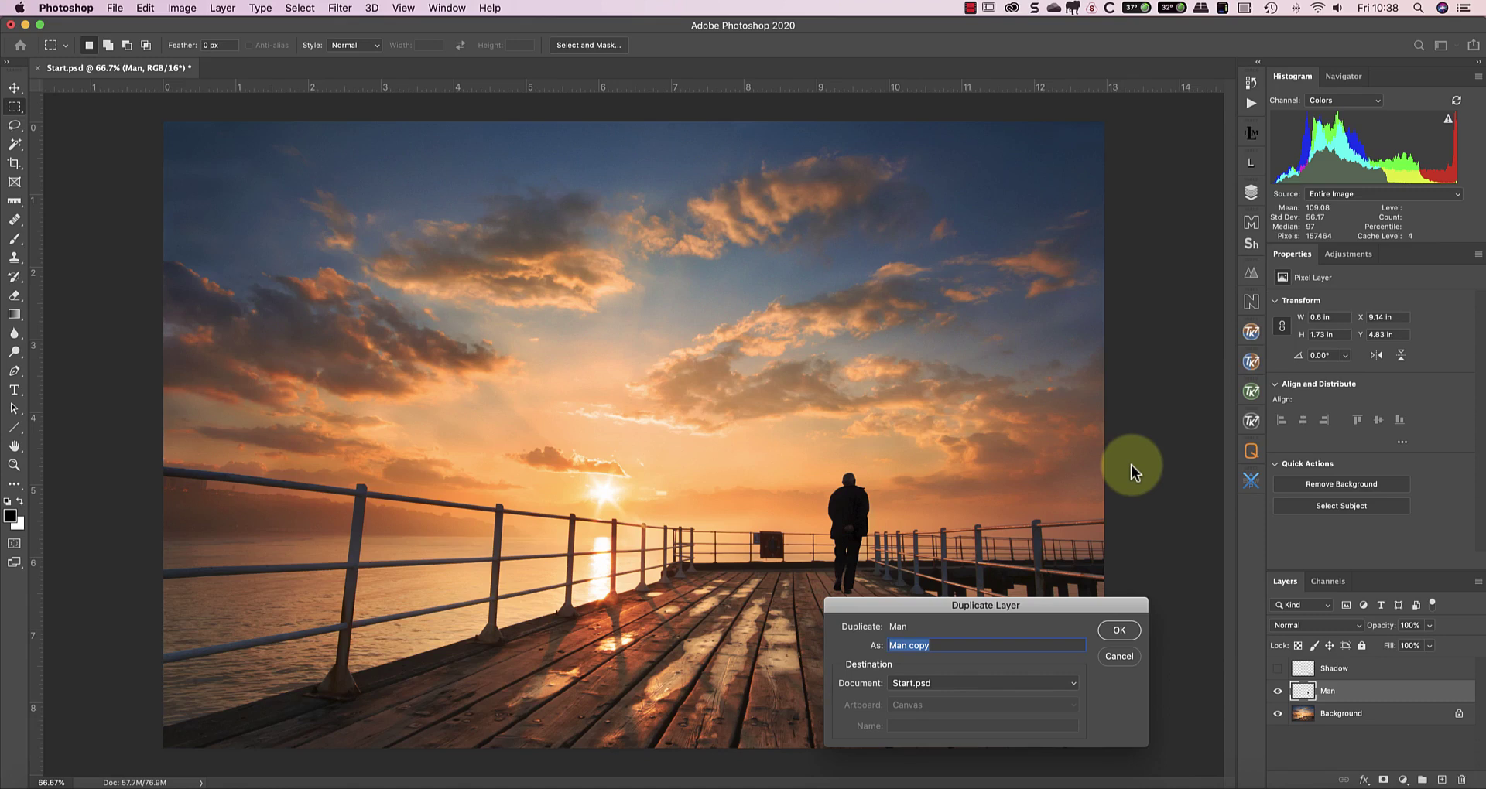
text(Shadow)
Step: Confirm the Shadow duplicate and begin an Edit > Transform > Distort on it
click(1122, 631)
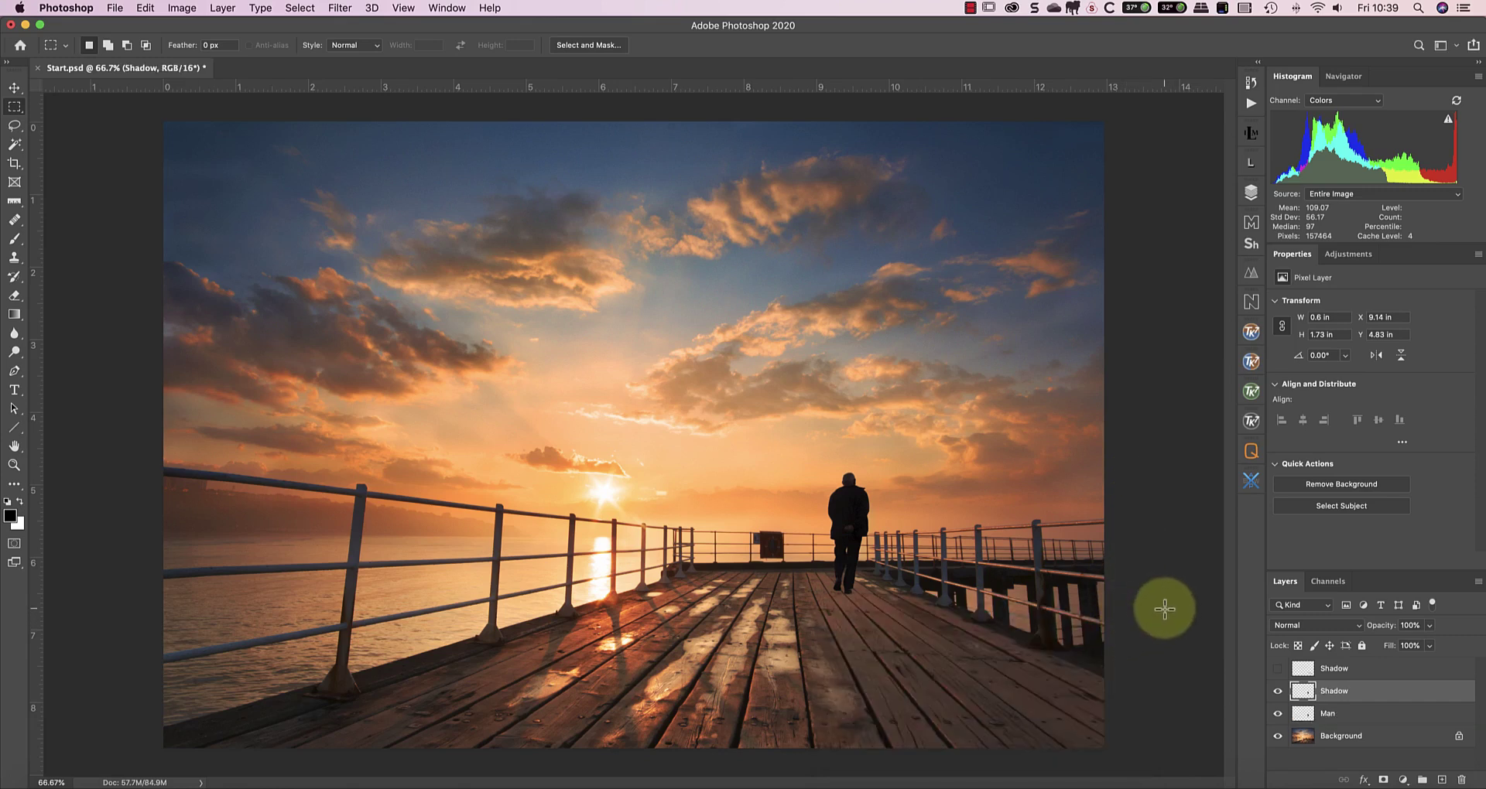
click(14, 88)
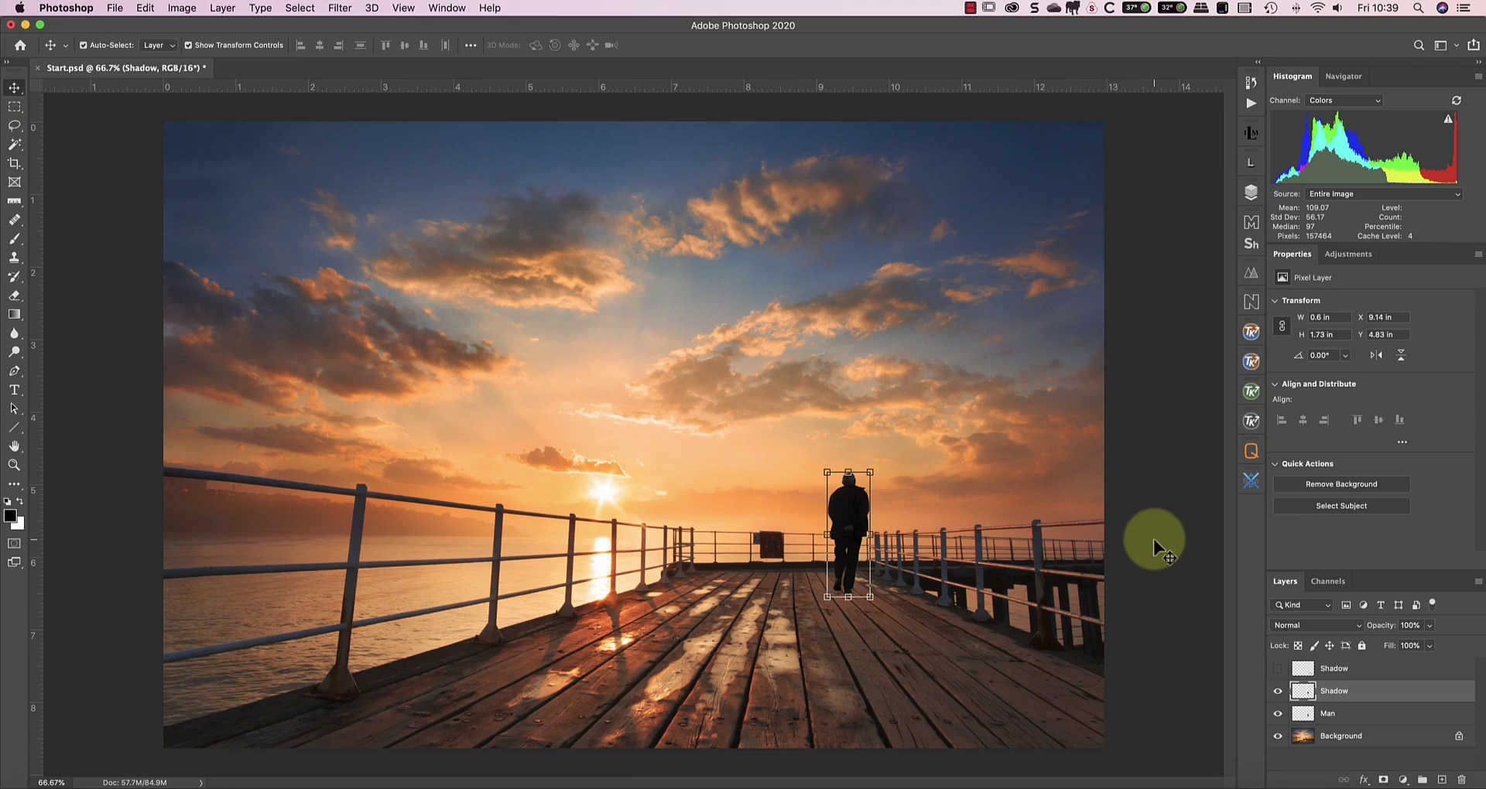
click(144, 8)
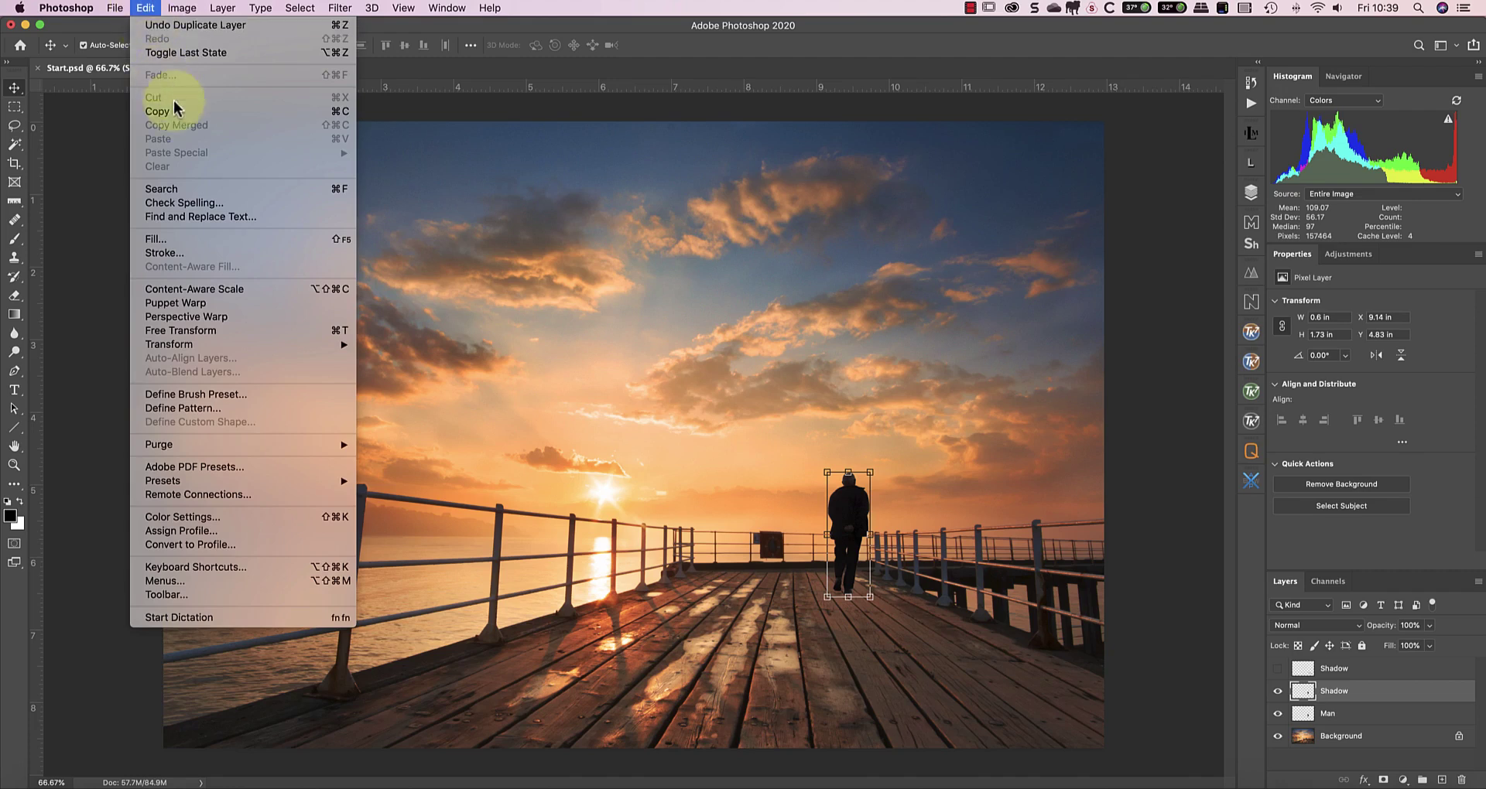
mouse_move(304, 350)
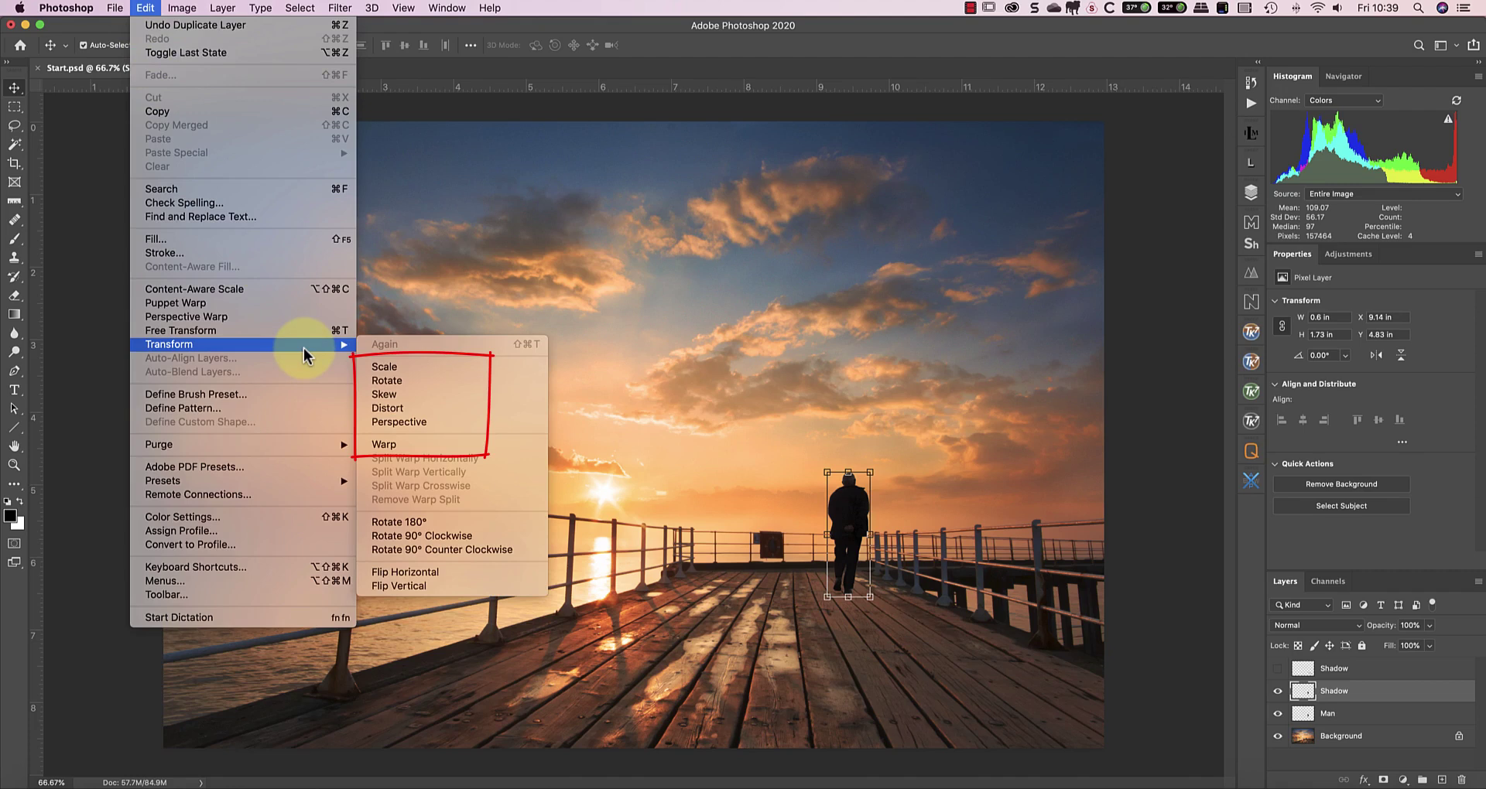
click(407, 411)
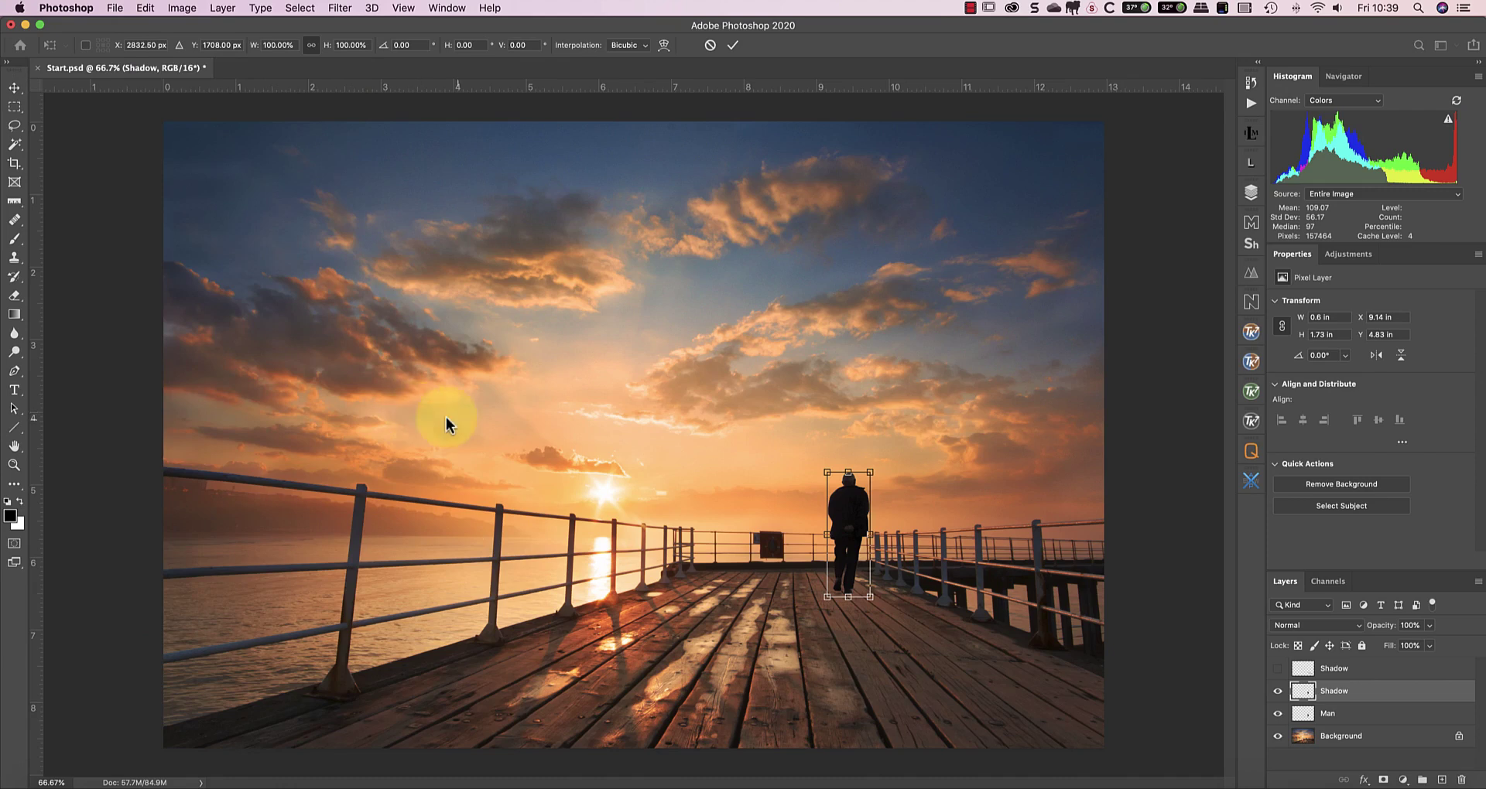
Step: Drag the Shadow copy's corners flat across the pier boards behind the man and commit
drag(870, 472, 1055, 711)
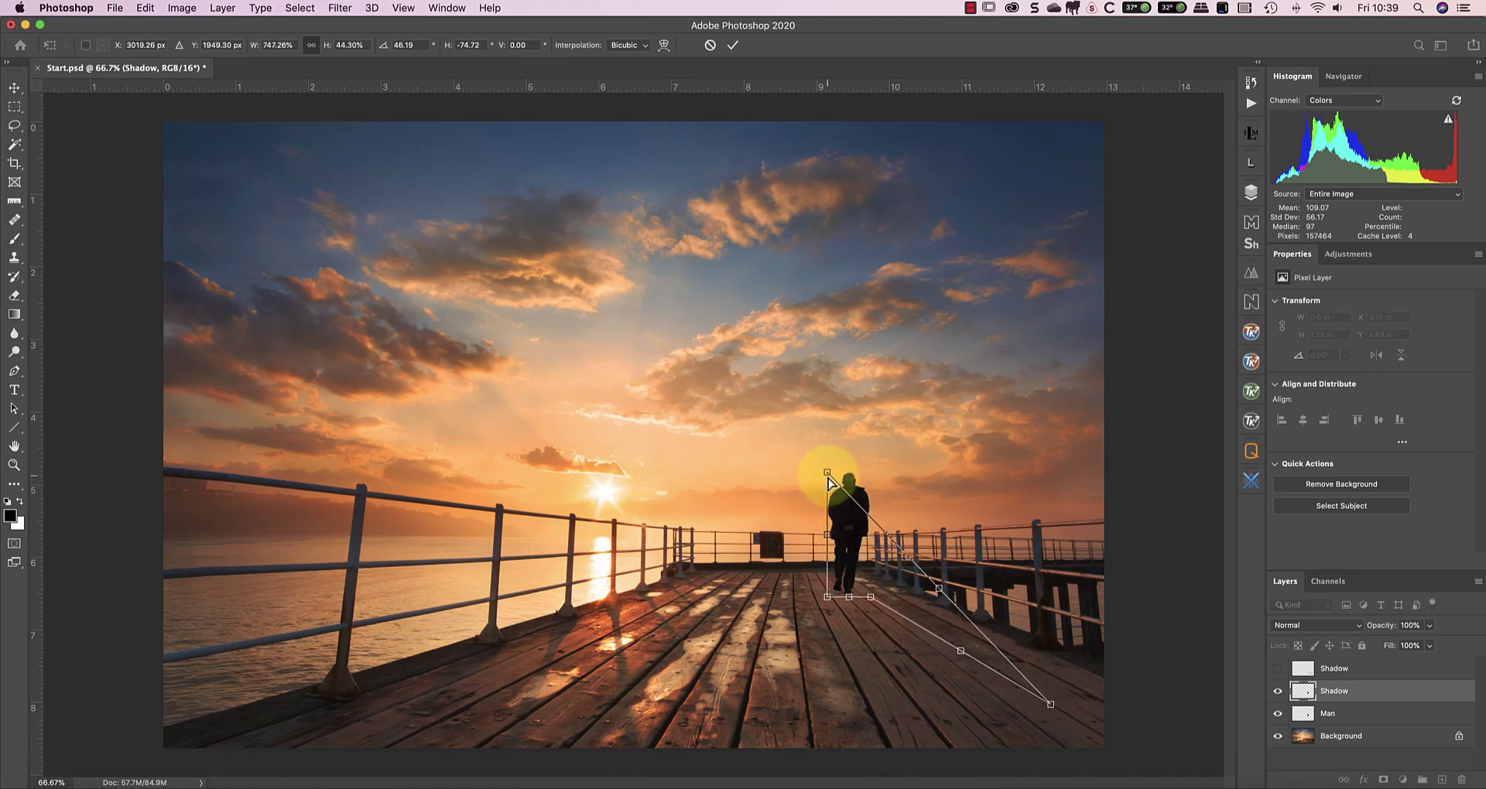
drag(828, 474, 938, 717)
drag(1051, 704, 1067, 703)
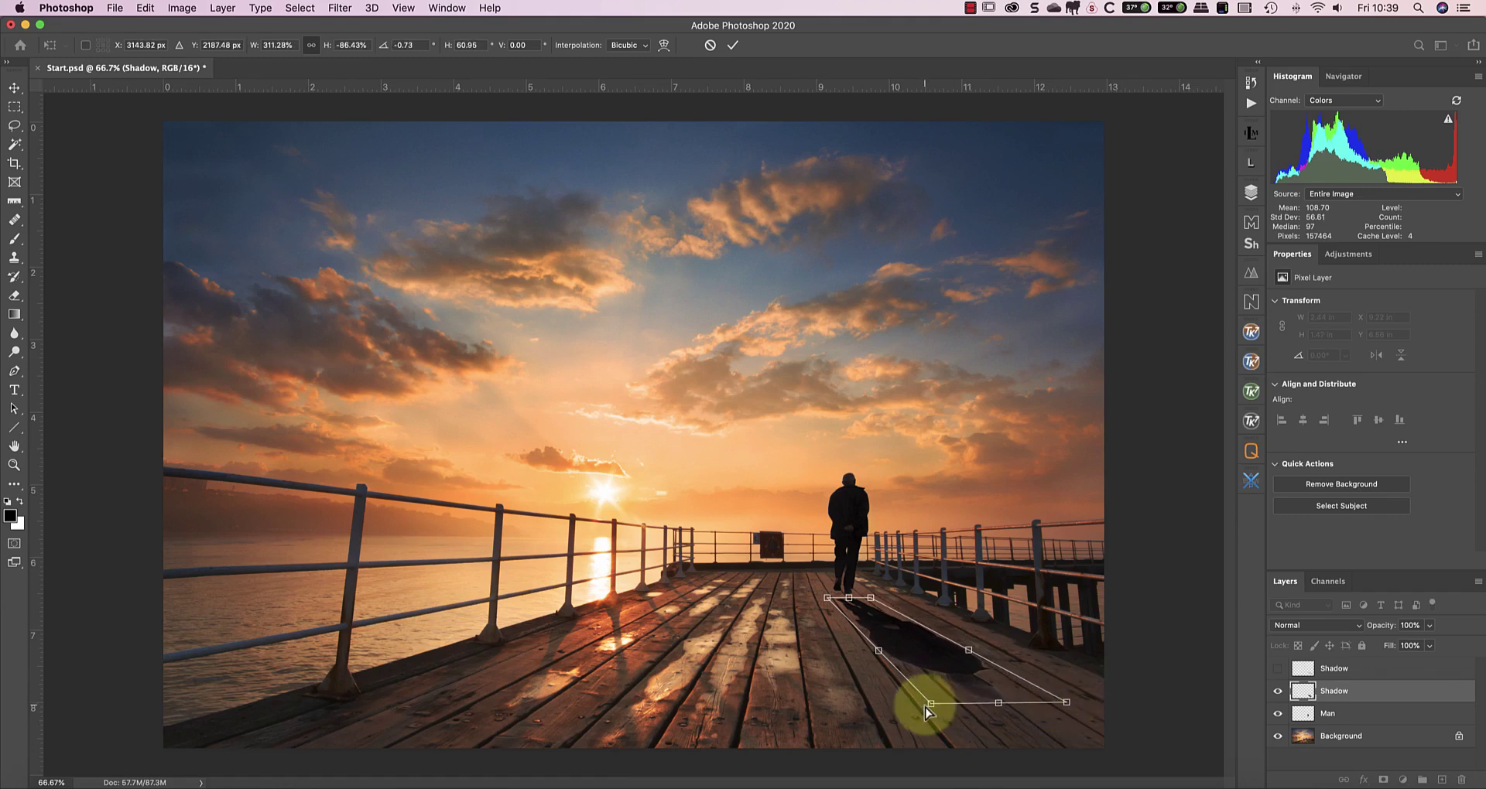
drag(931, 705, 943, 712)
drag(1071, 707, 1073, 702)
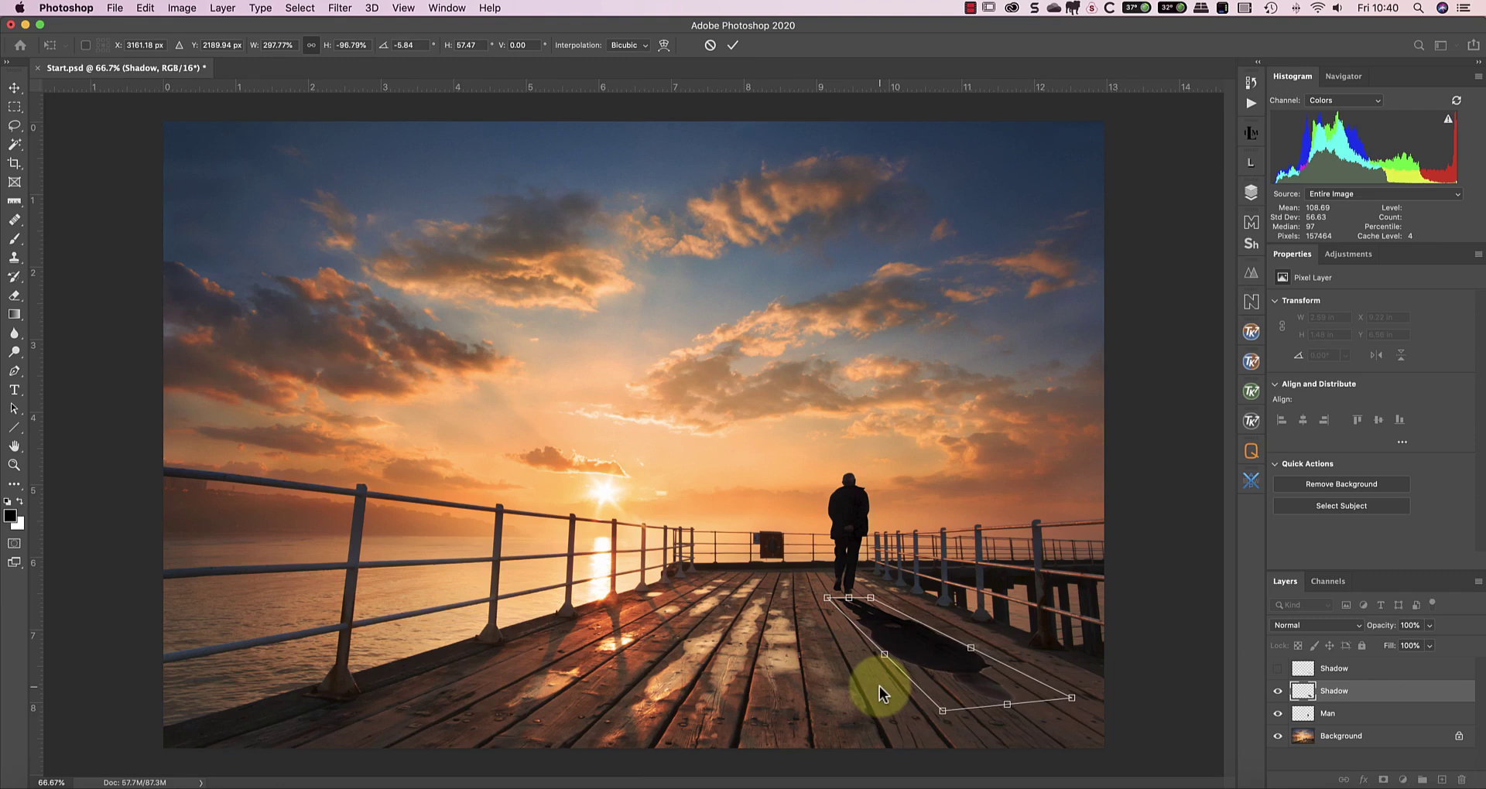
click(733, 47)
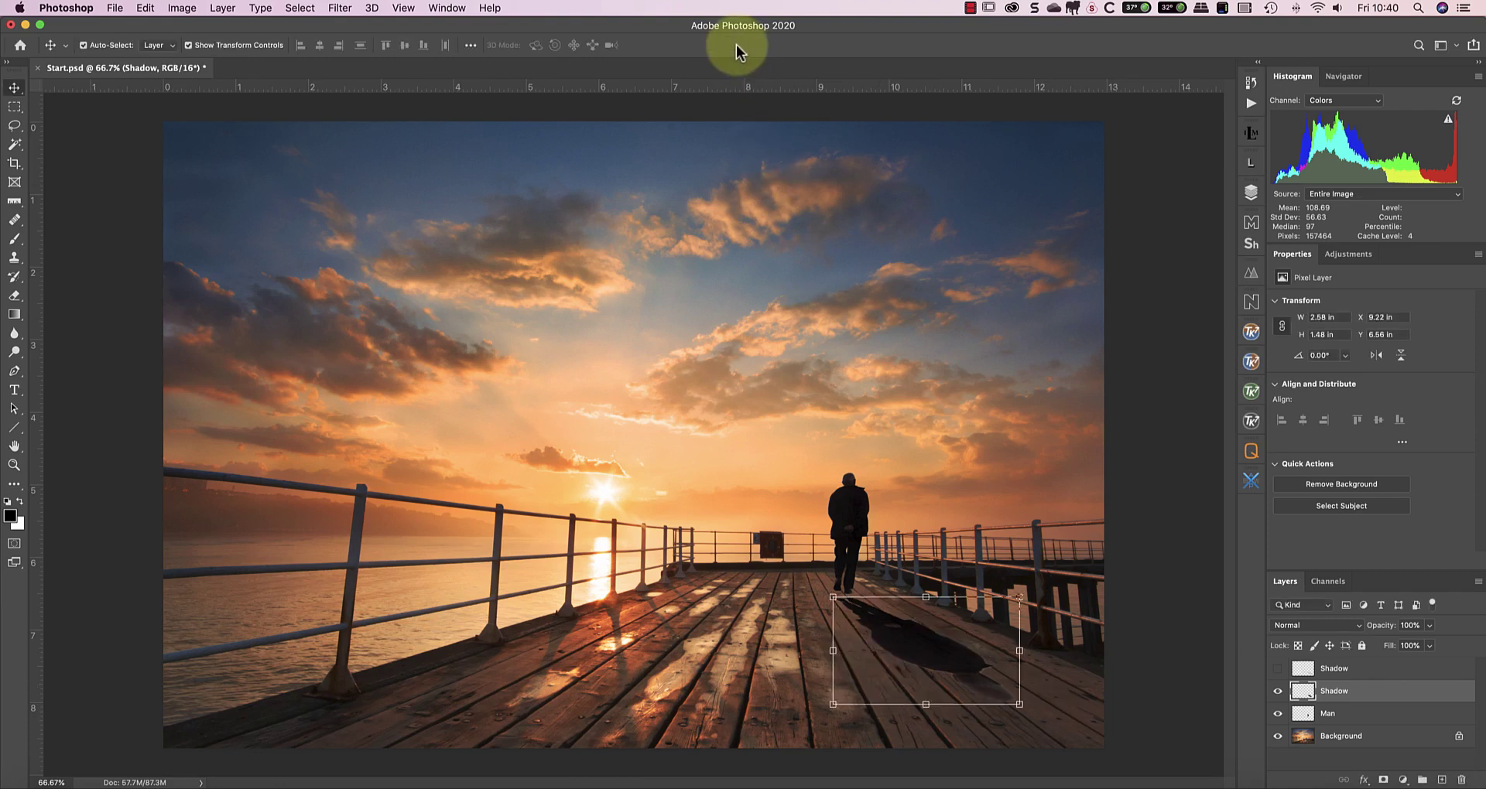
Step: Zoom in on the pier around the man and select the Shadow layer for moving
click(728, 471)
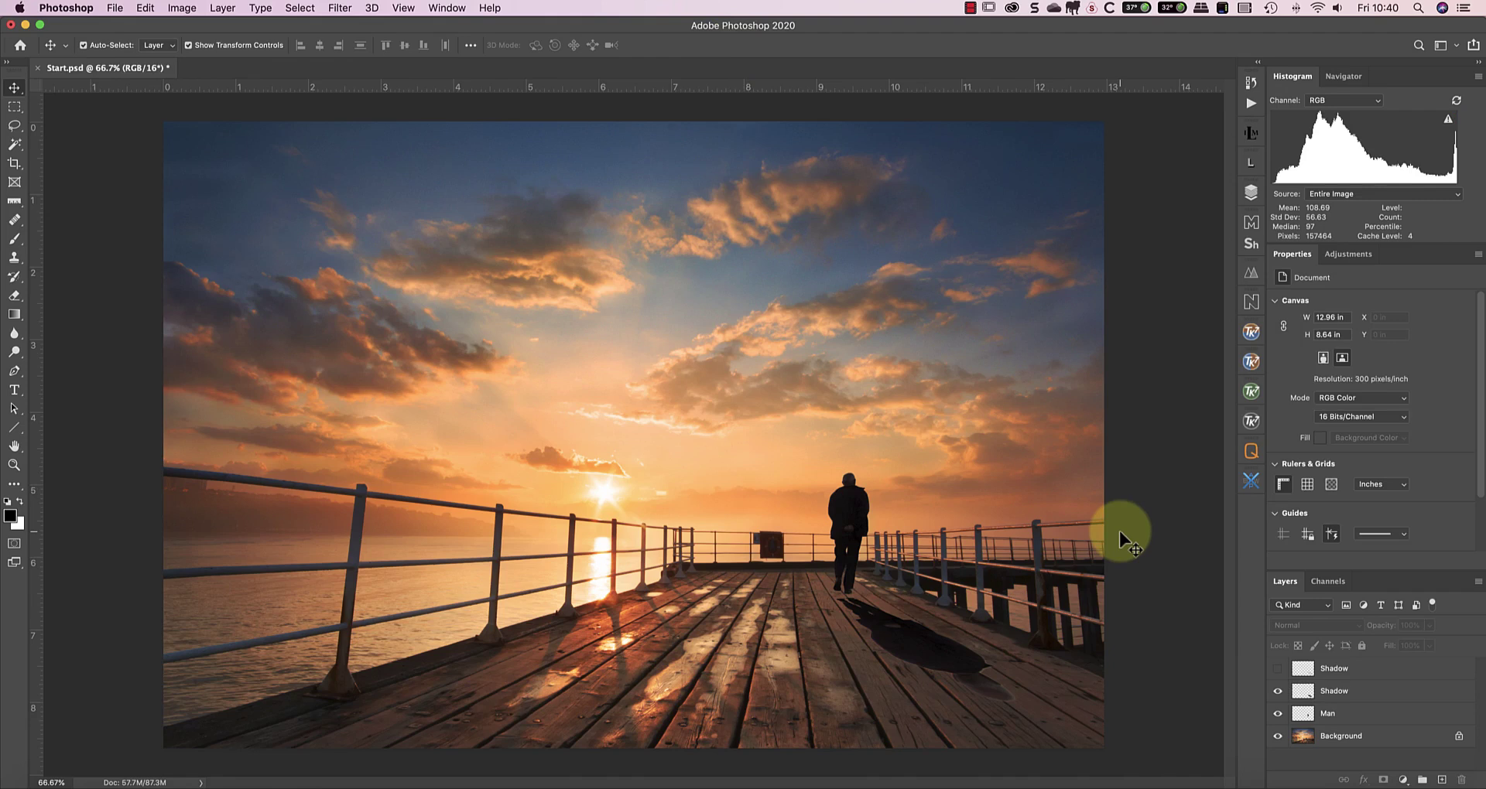
click(14, 465)
drag(836, 594, 835, 594)
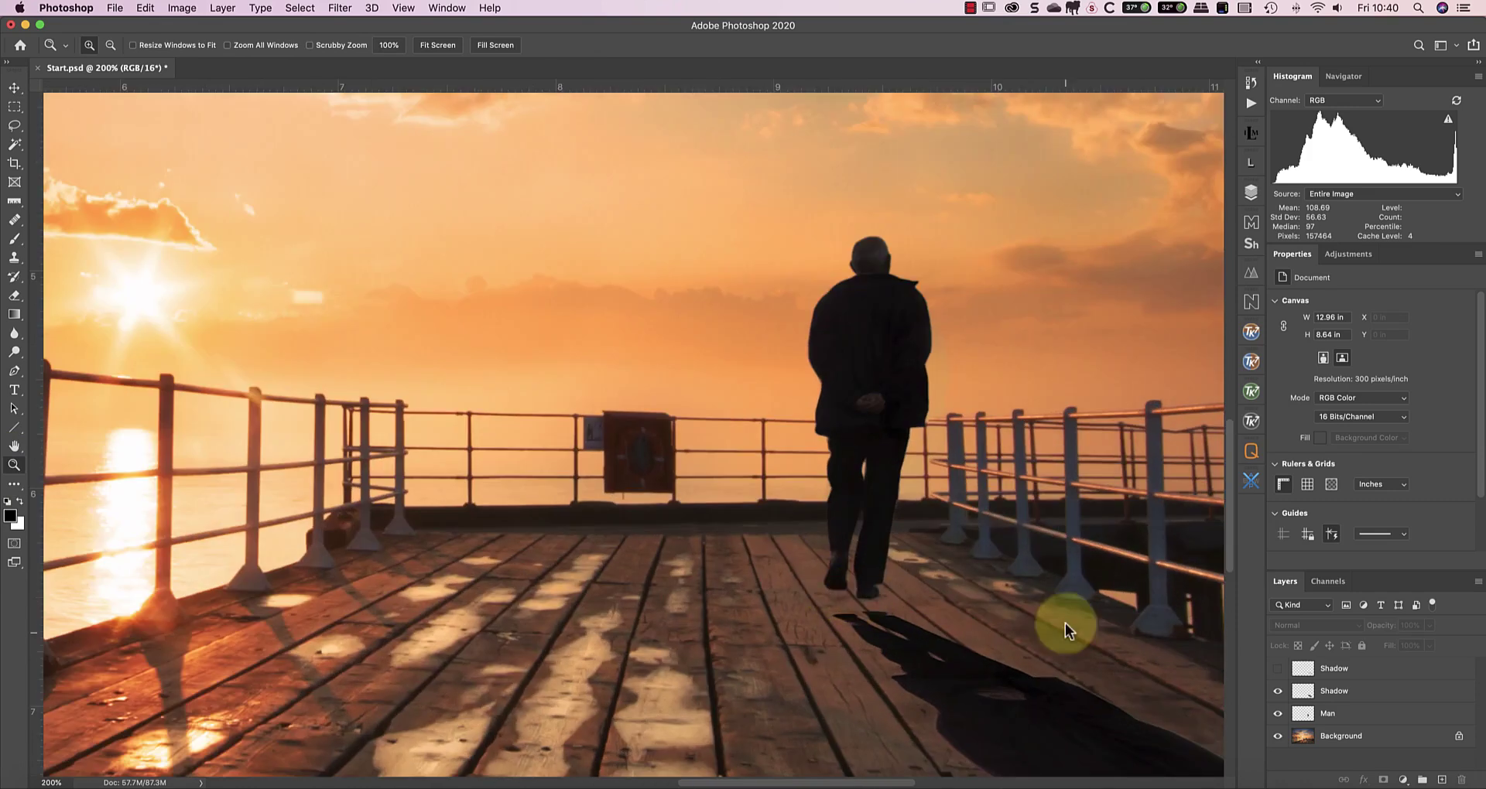
click(1301, 692)
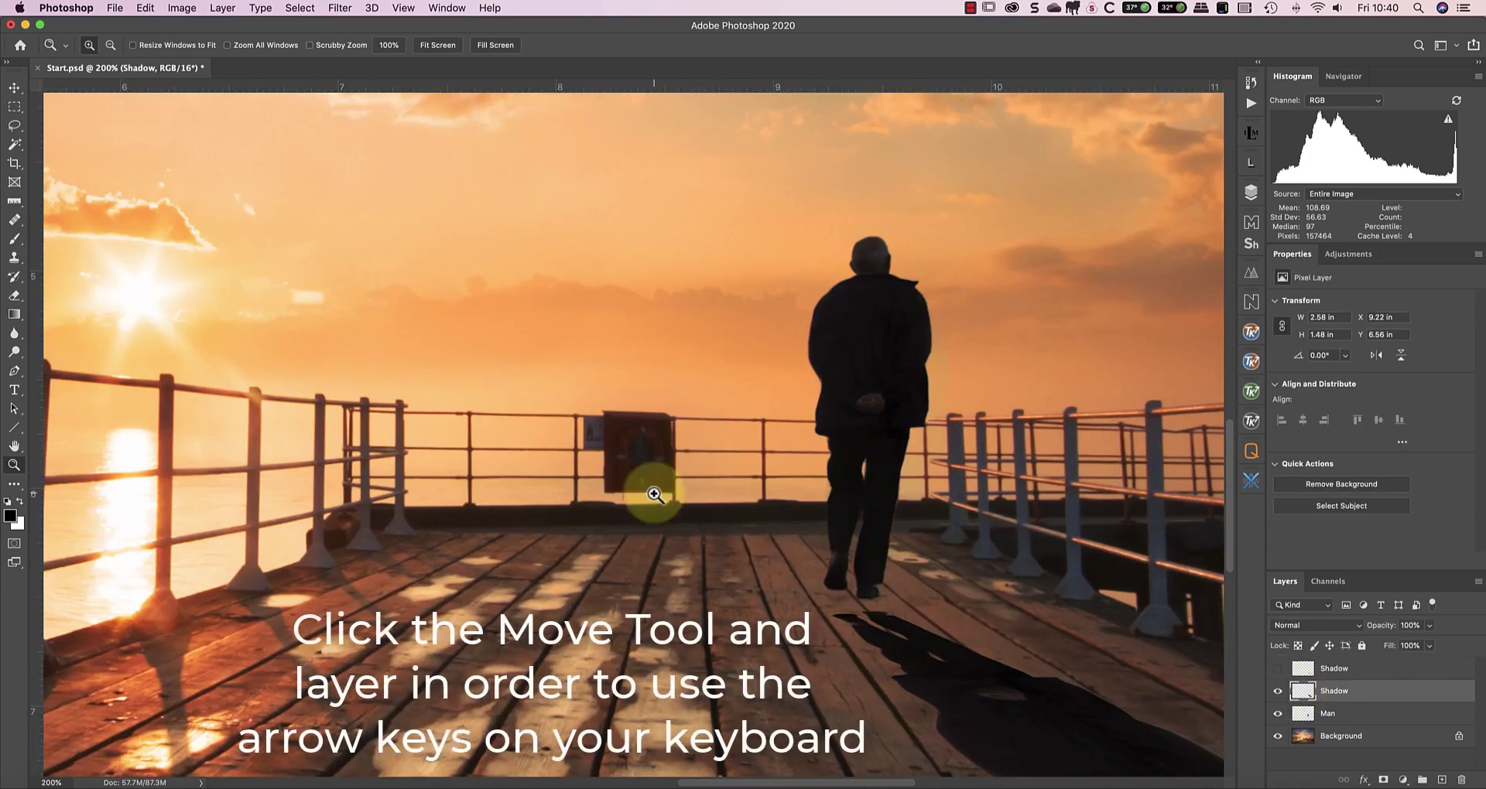
click(12, 91)
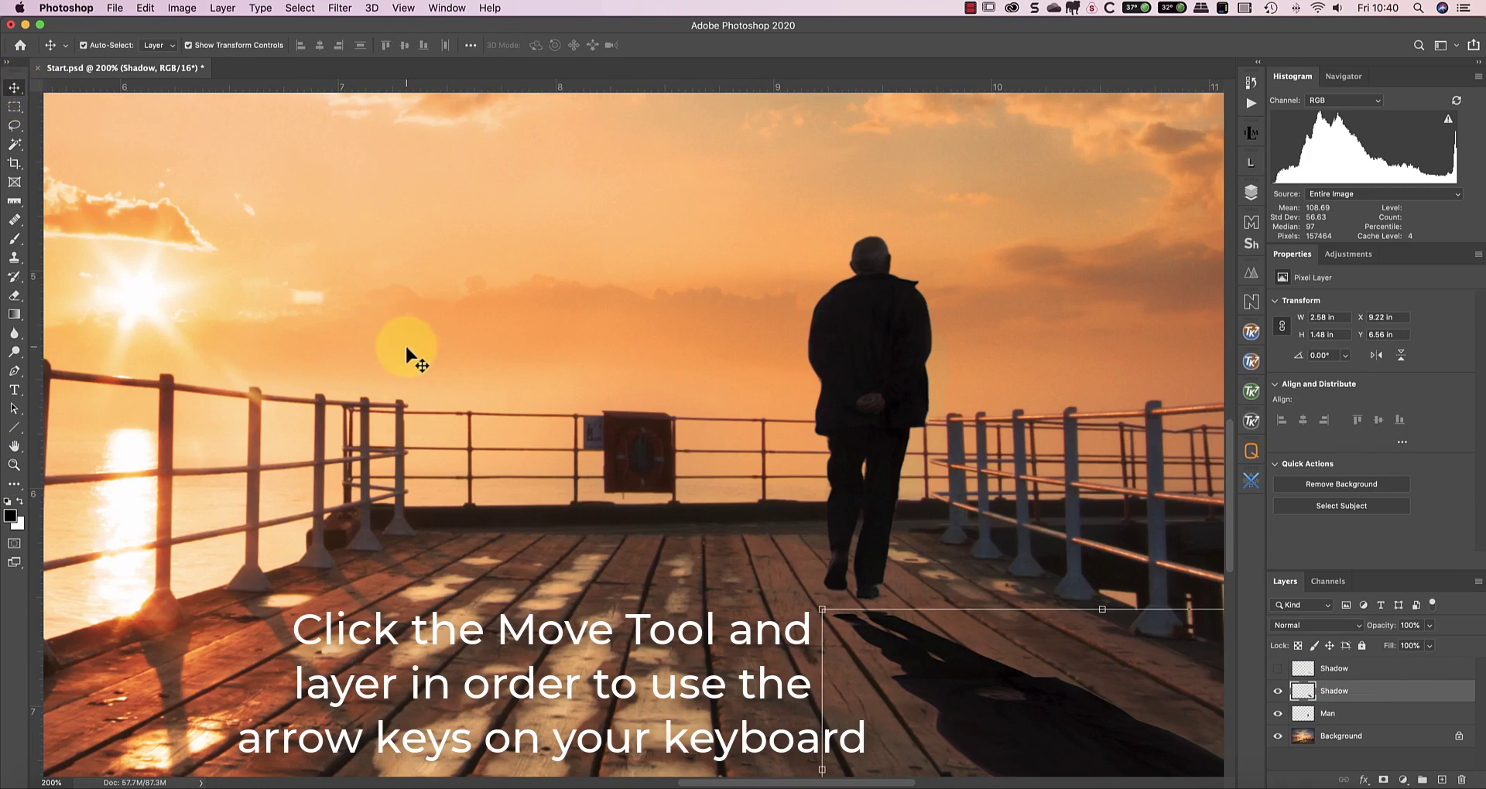
Step: Nudge the shadow four pixels up and one pixel left to meet the man's feet
key(Up)
key(Up)
key(Up)
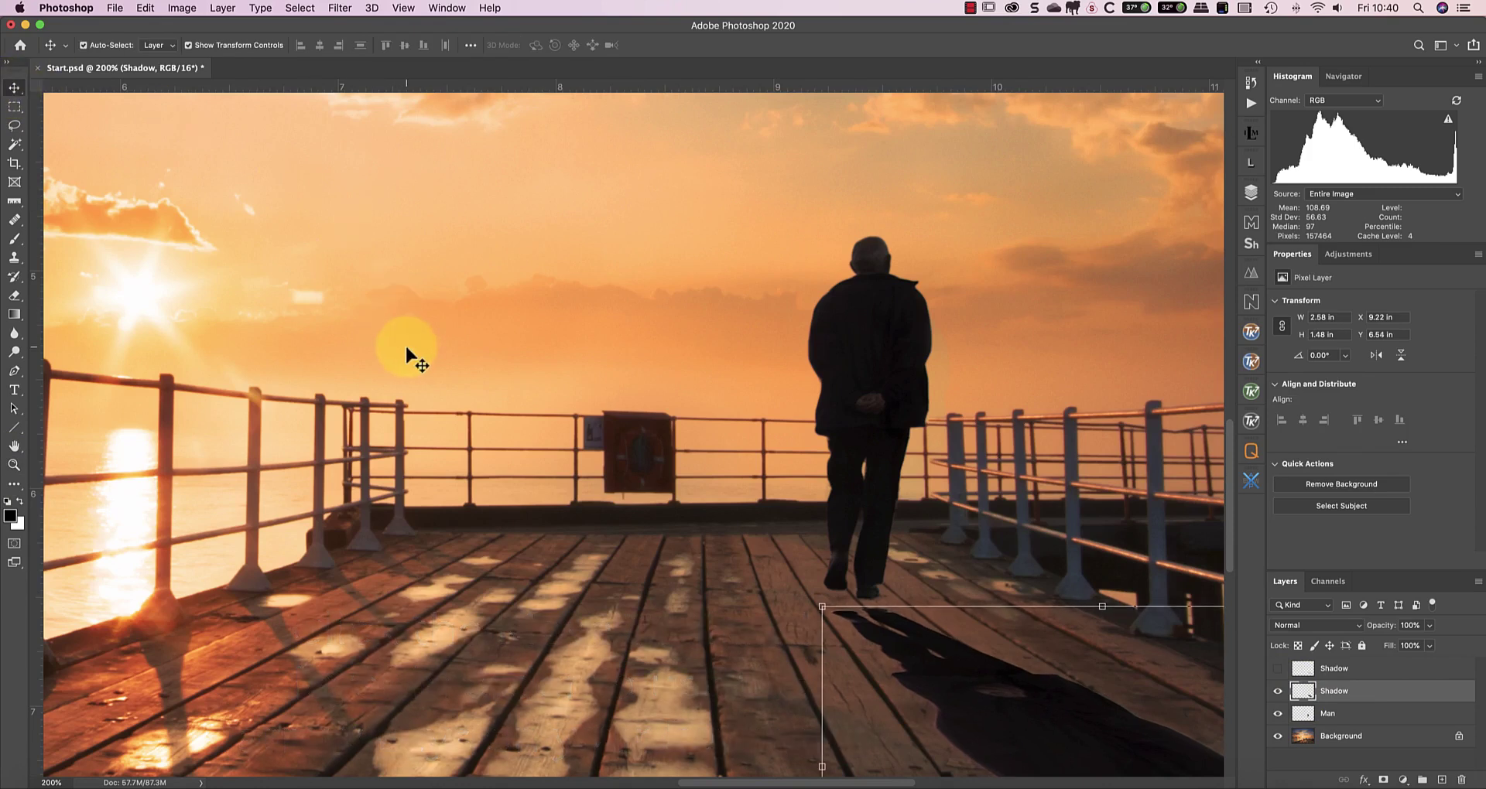
key(Up)
key(Up)
key(Up)
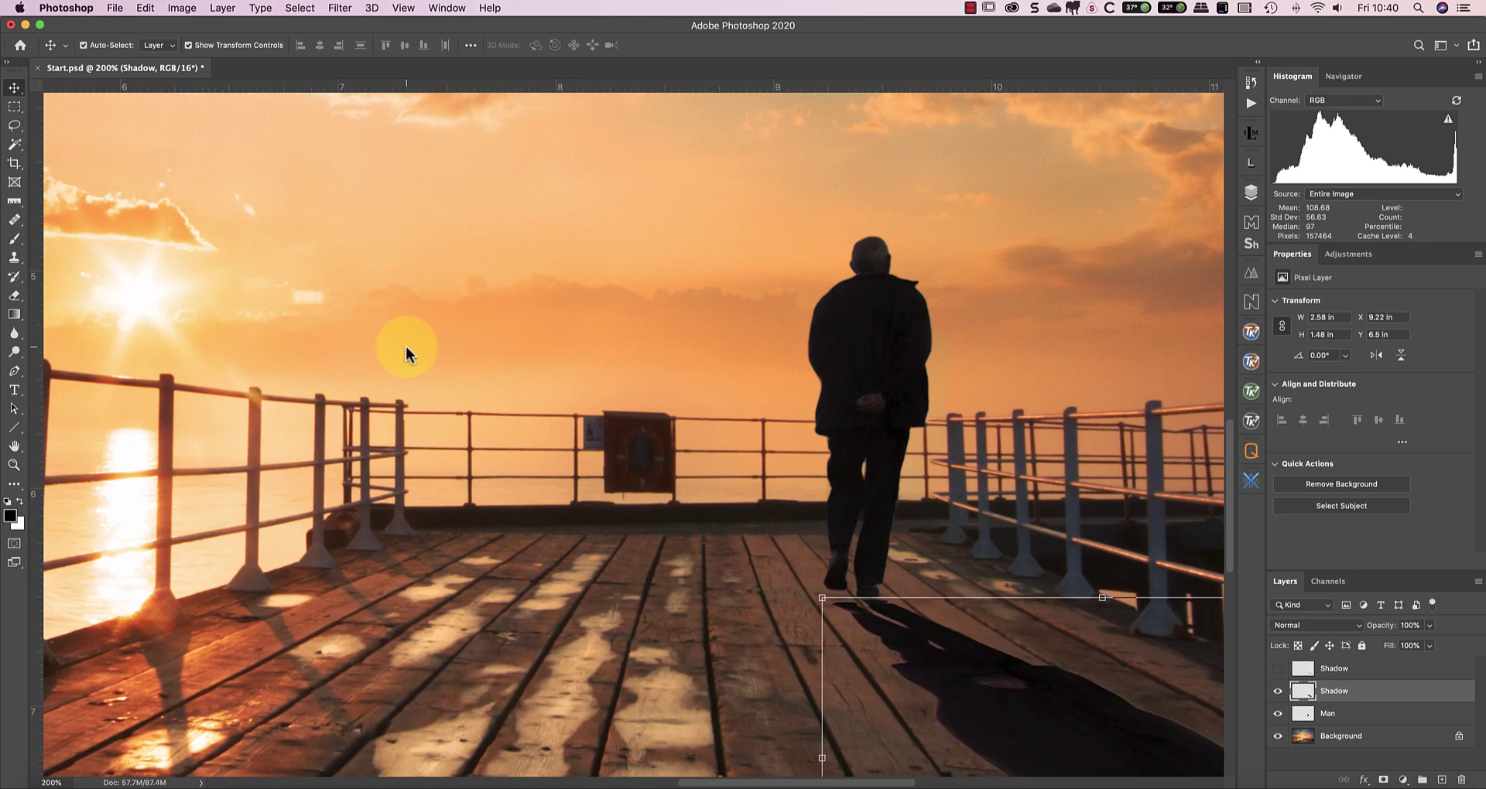
key(Up)
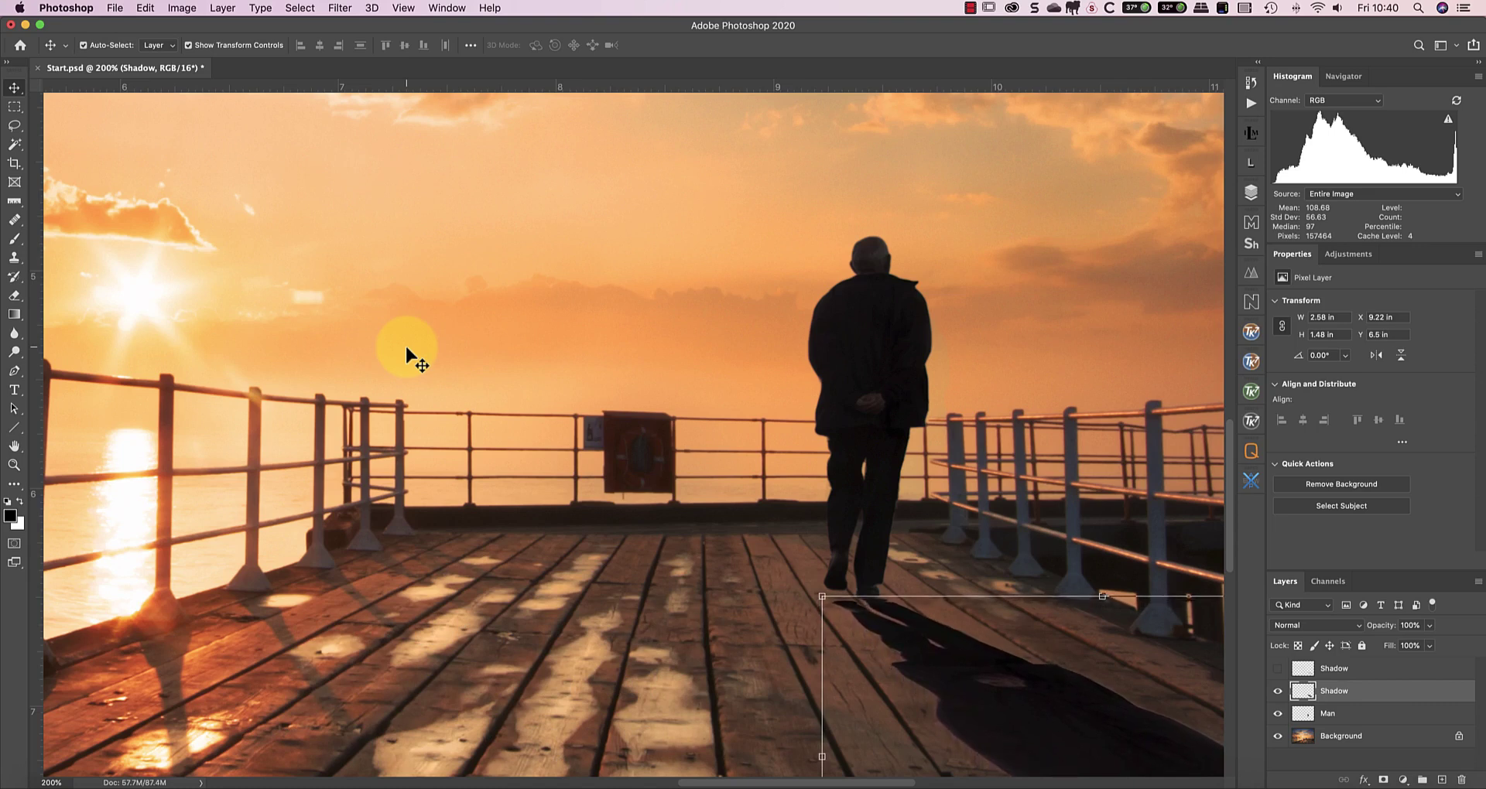
key(Left)
key(Left)
key(Up)
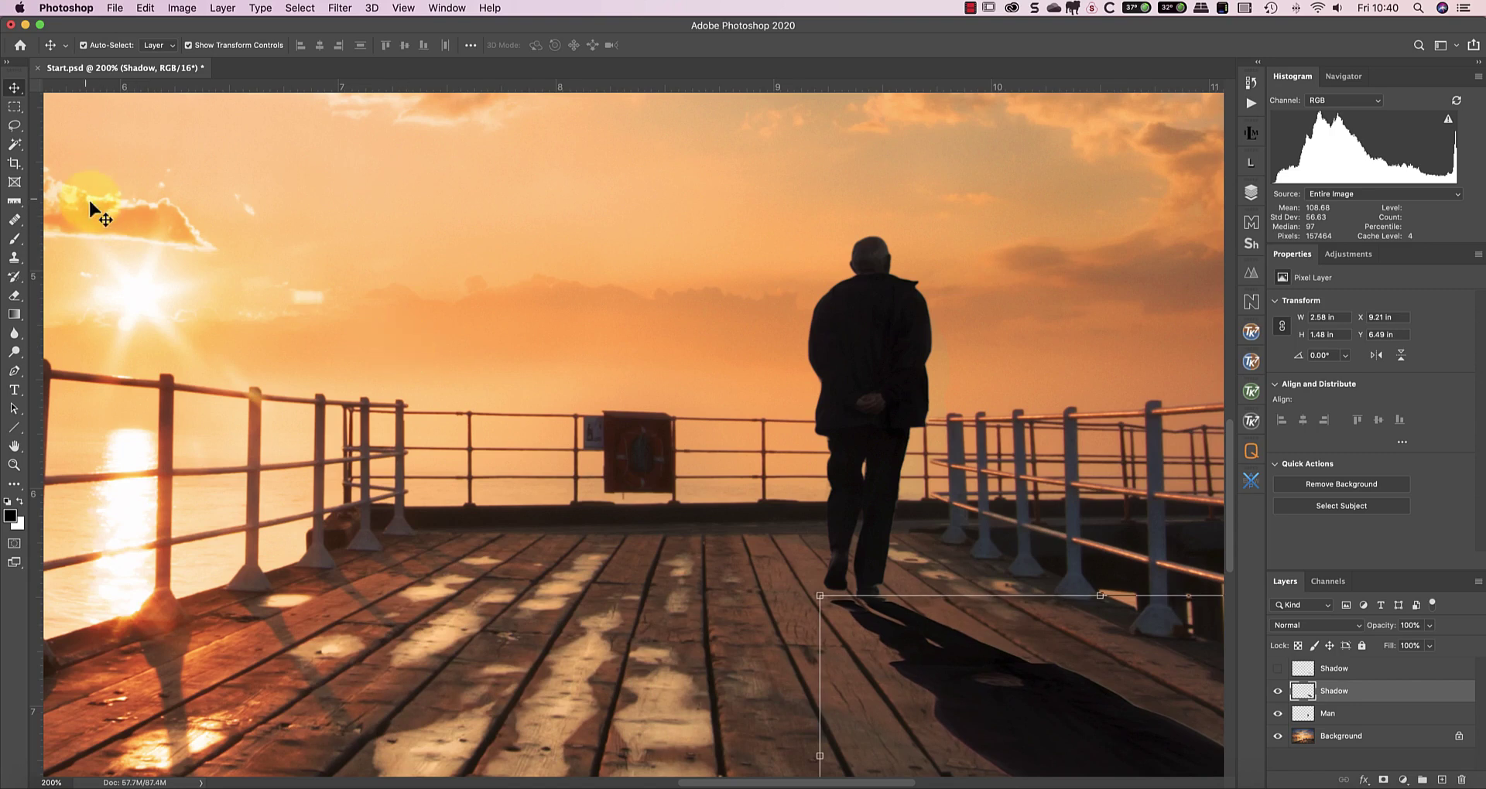
Step: Check the shadow's placement, then fit the whole image back on screen
click(127, 175)
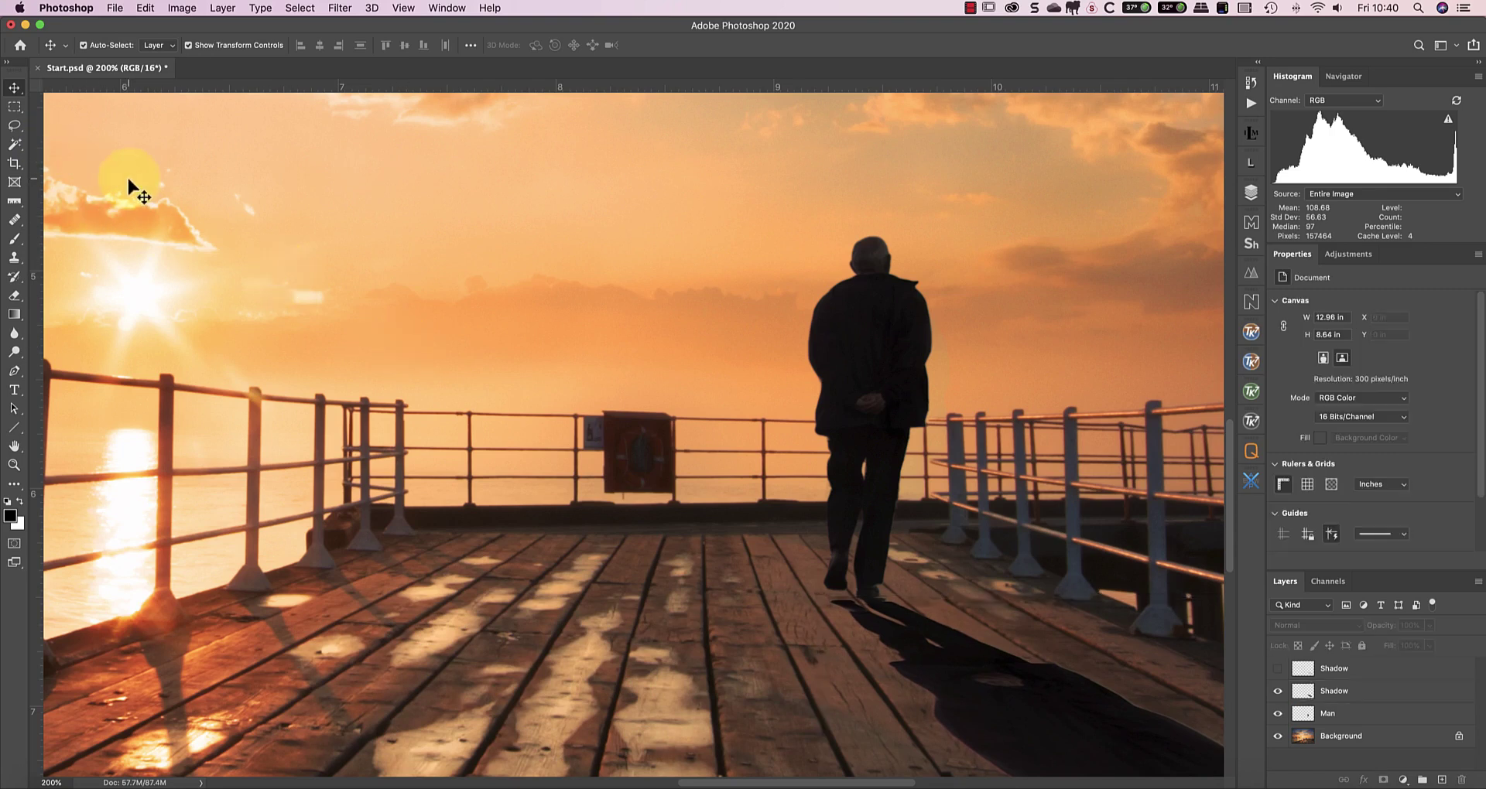
click(996, 681)
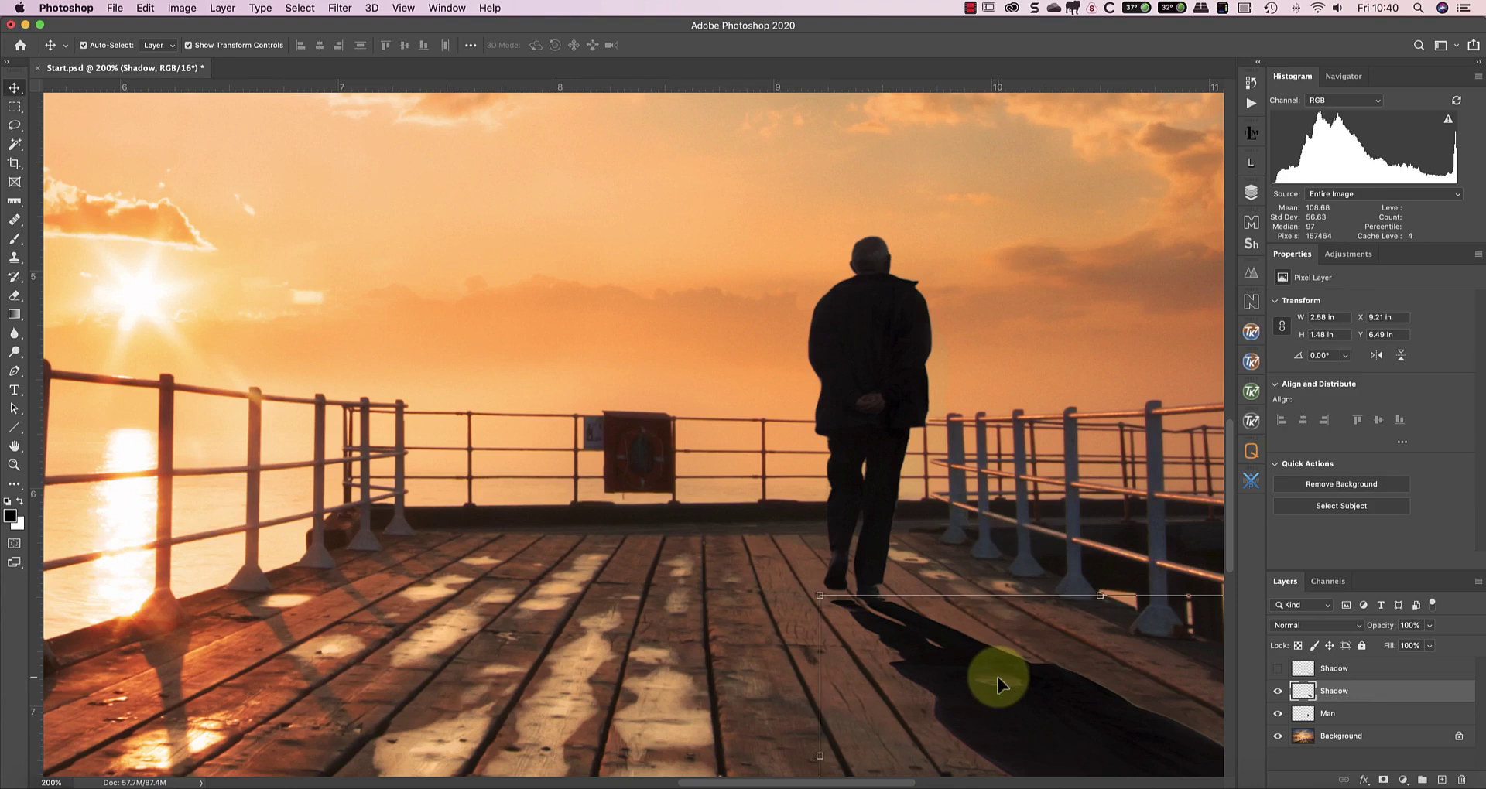
click(926, 543)
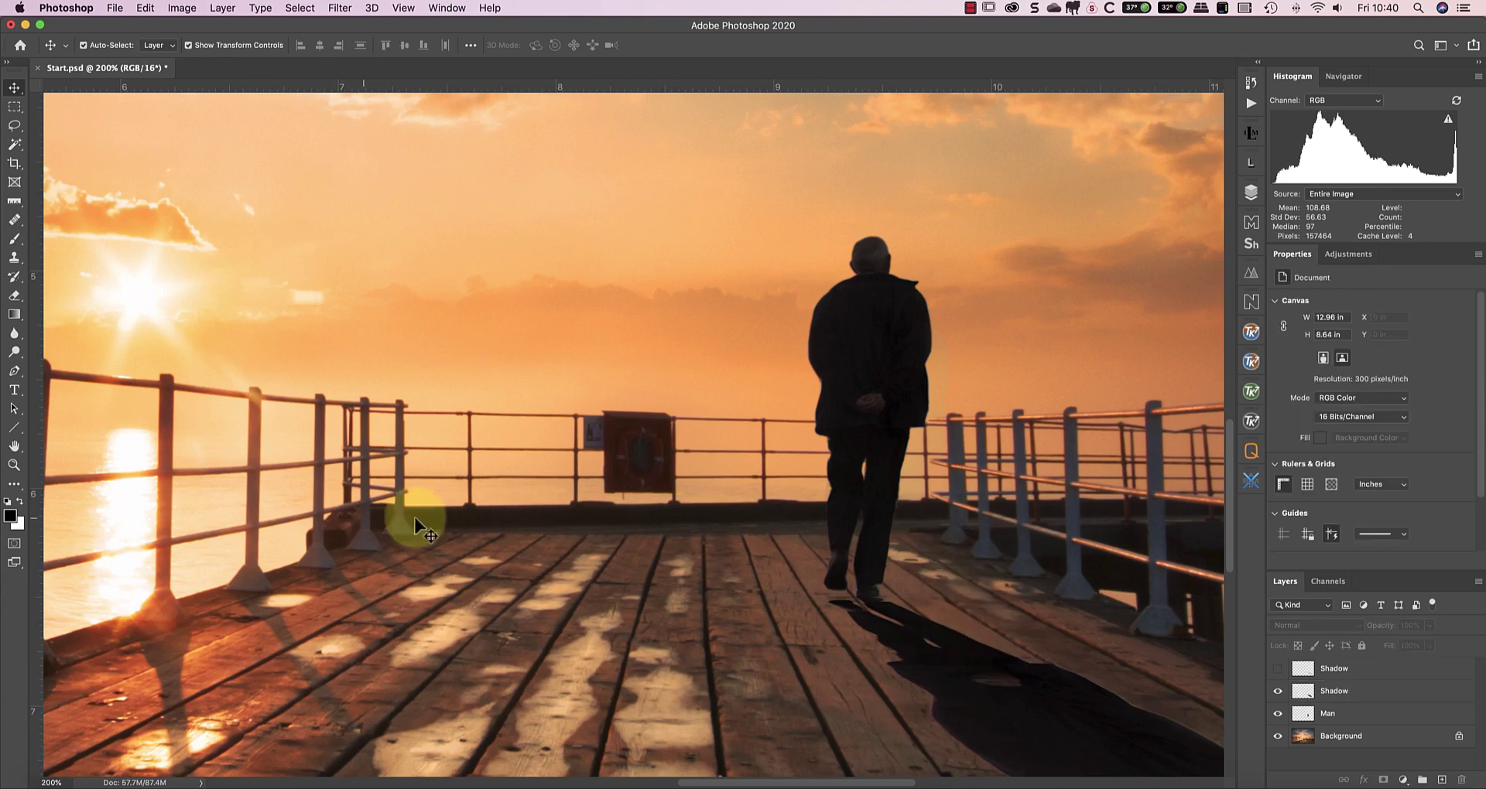
click(14, 462)
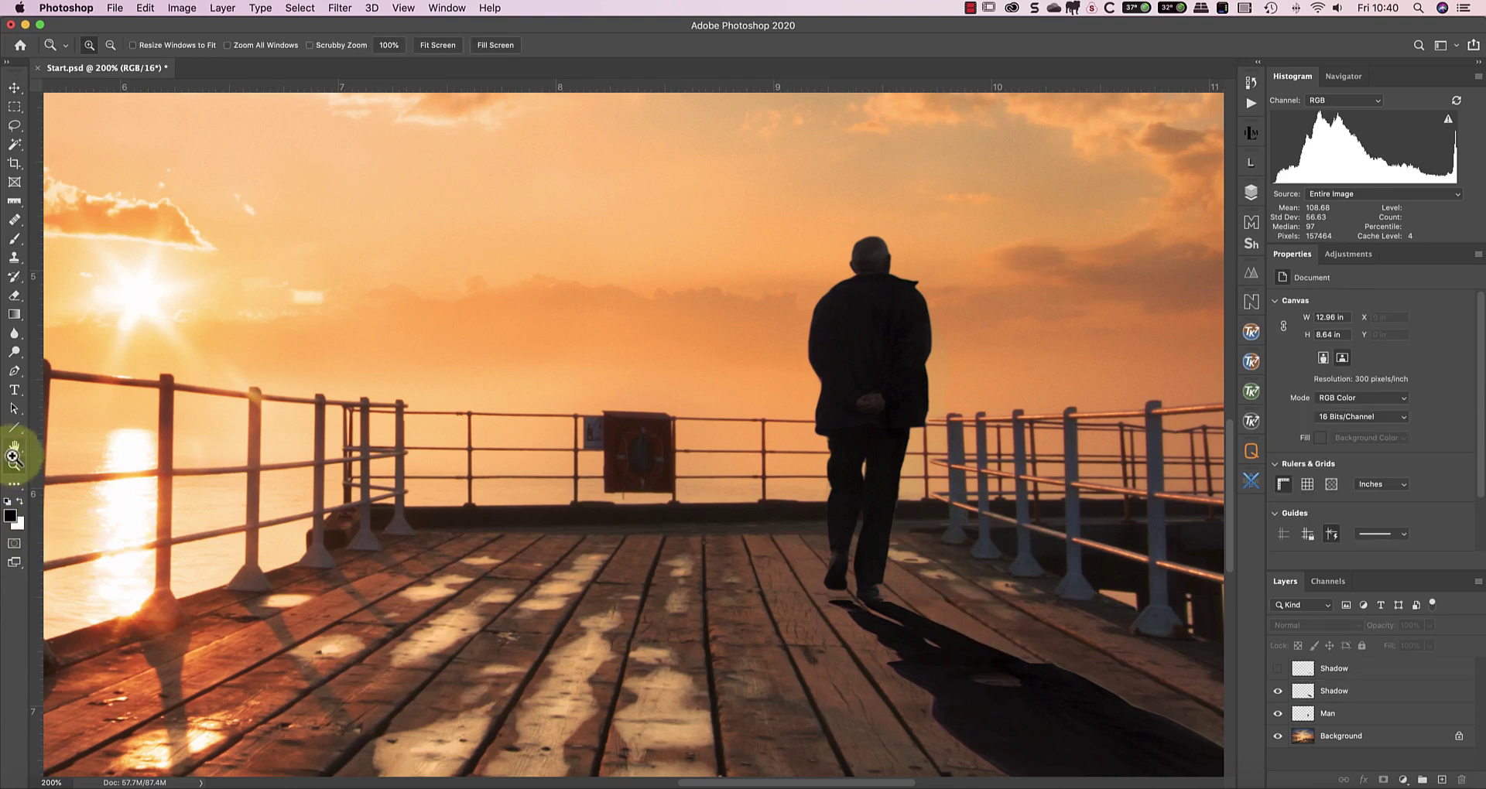
click(453, 46)
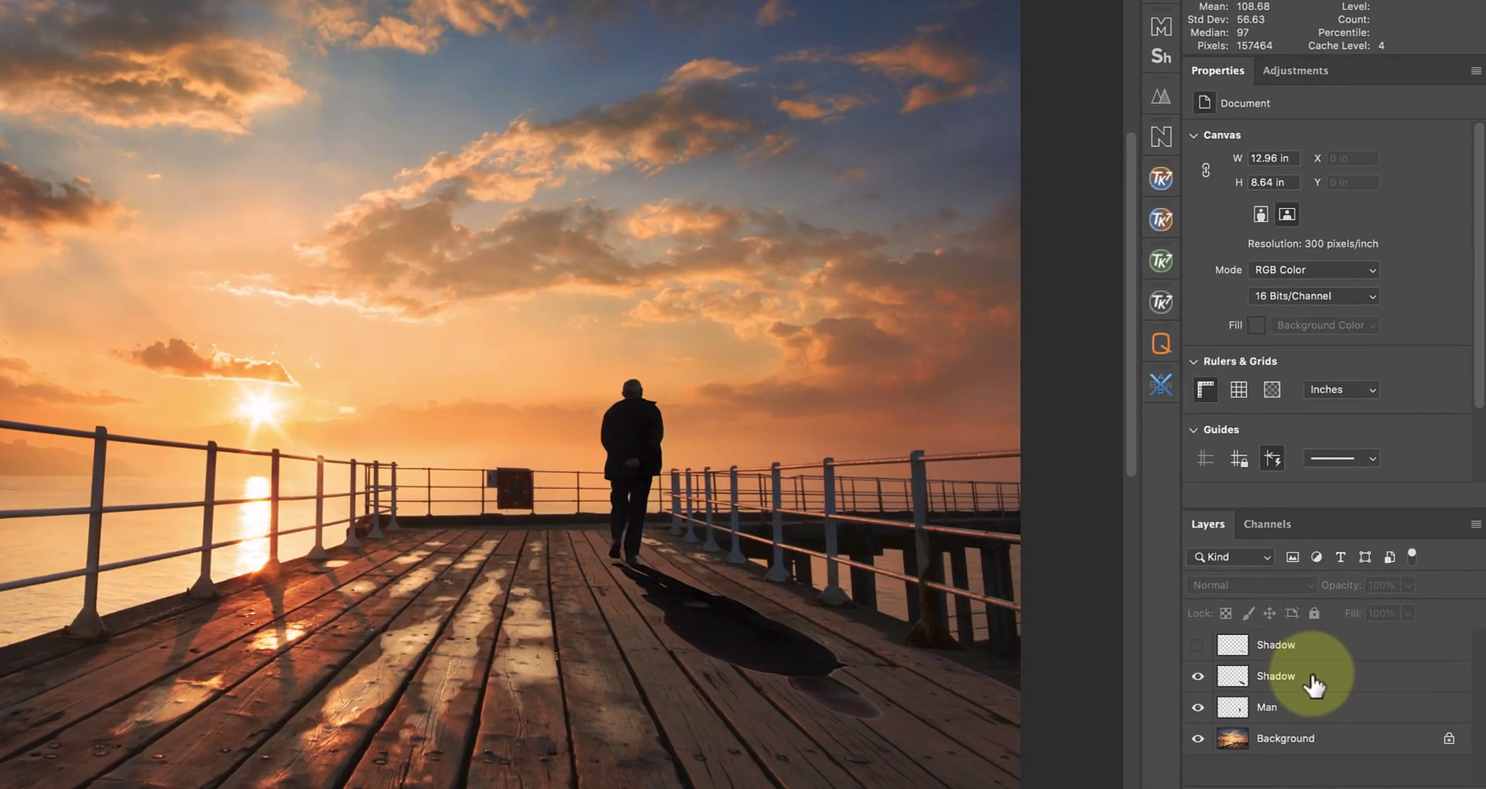
Step: Add a Levels adjustment above the Shadow layer and clip it to Shadow
click(1313, 684)
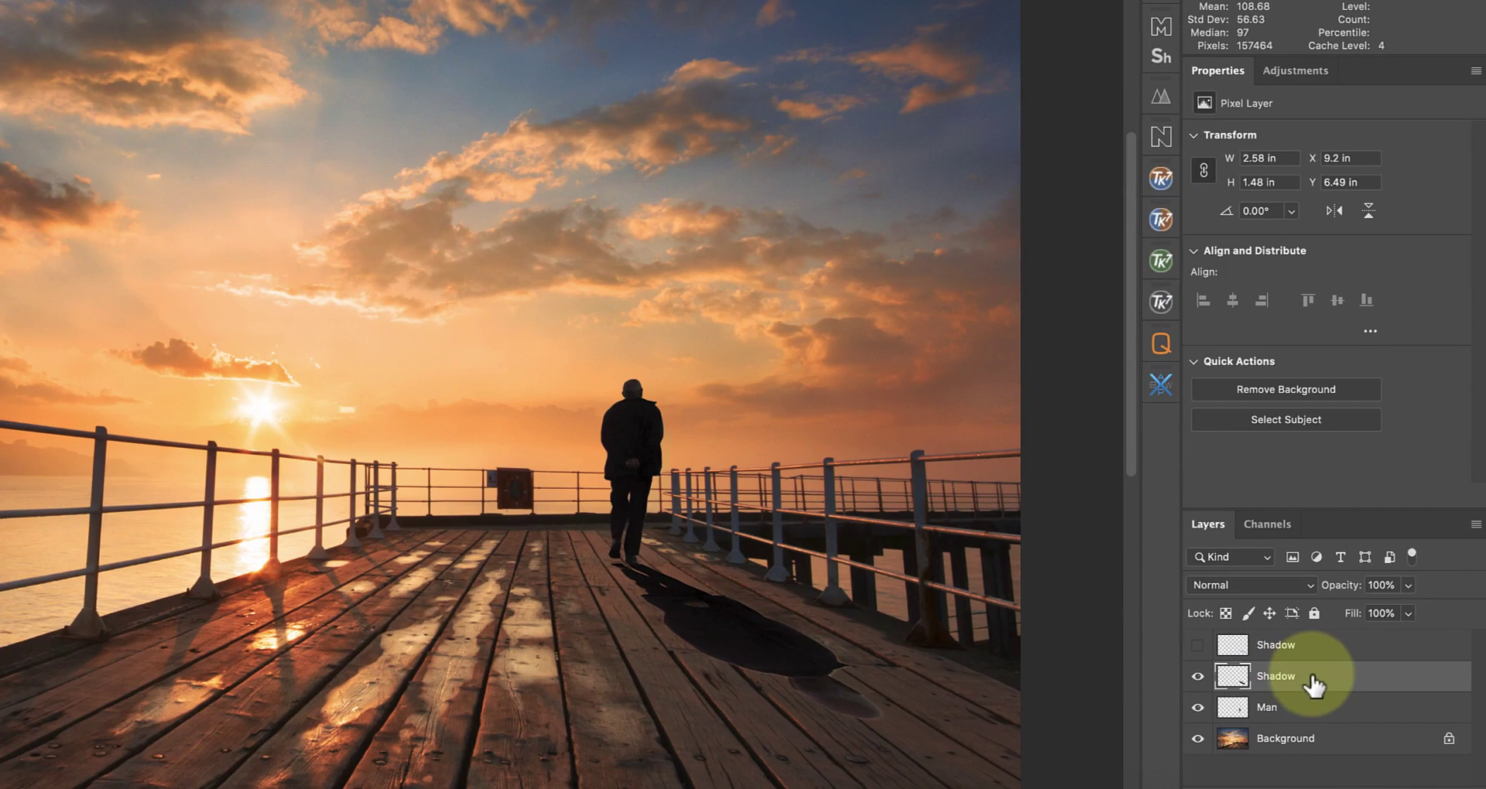
click(1279, 68)
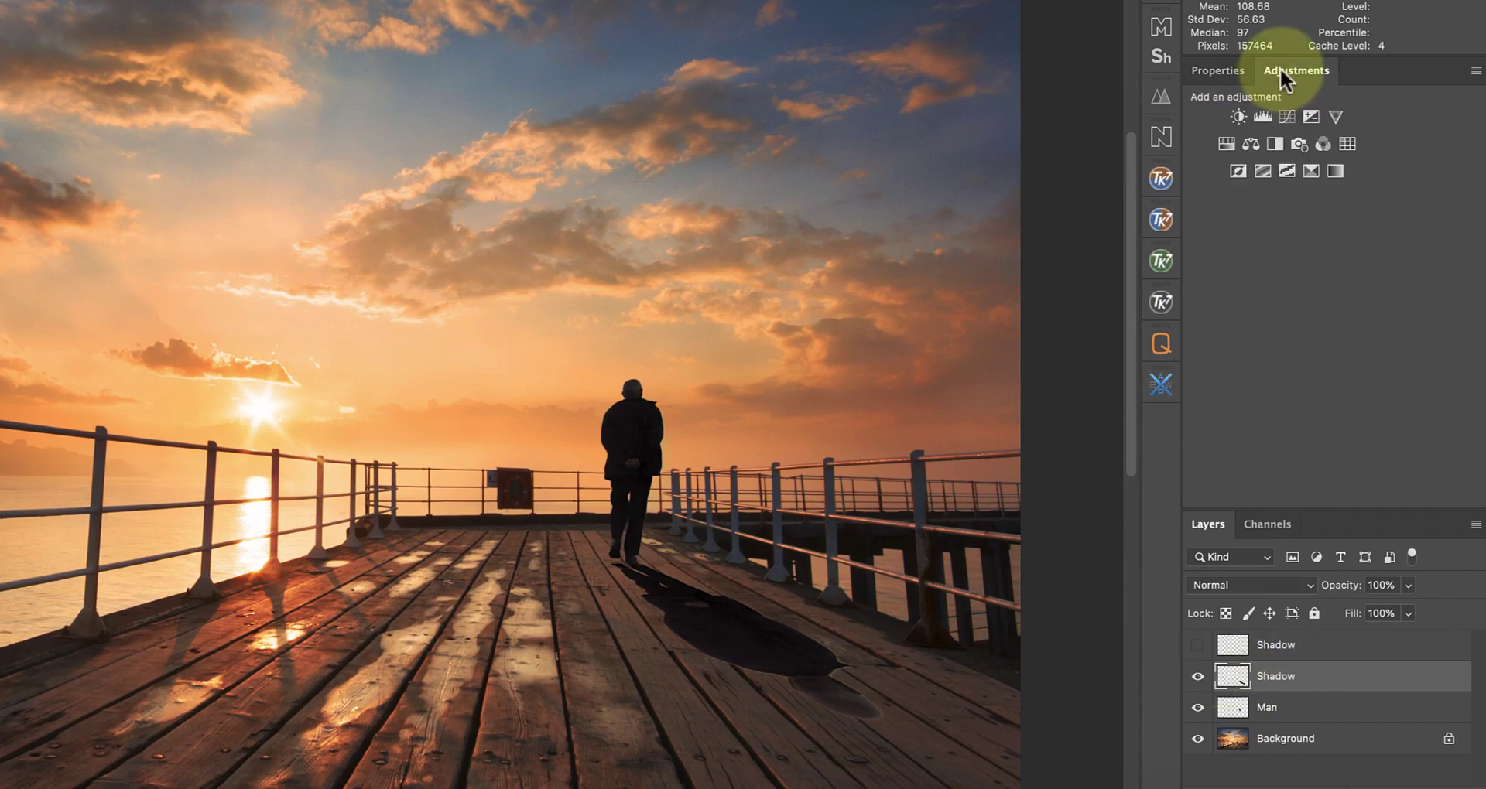
click(1263, 116)
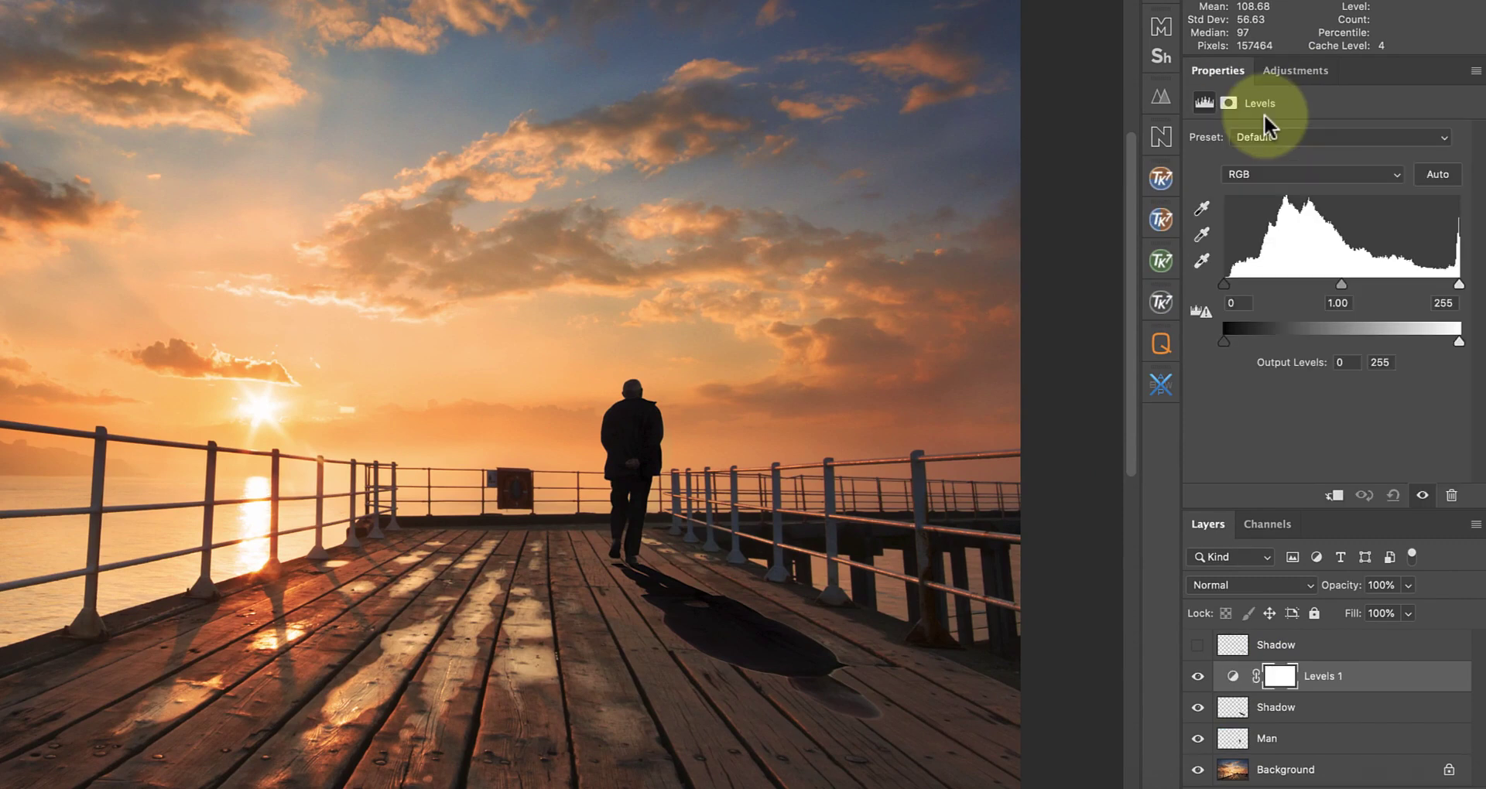
right_click(1372, 675)
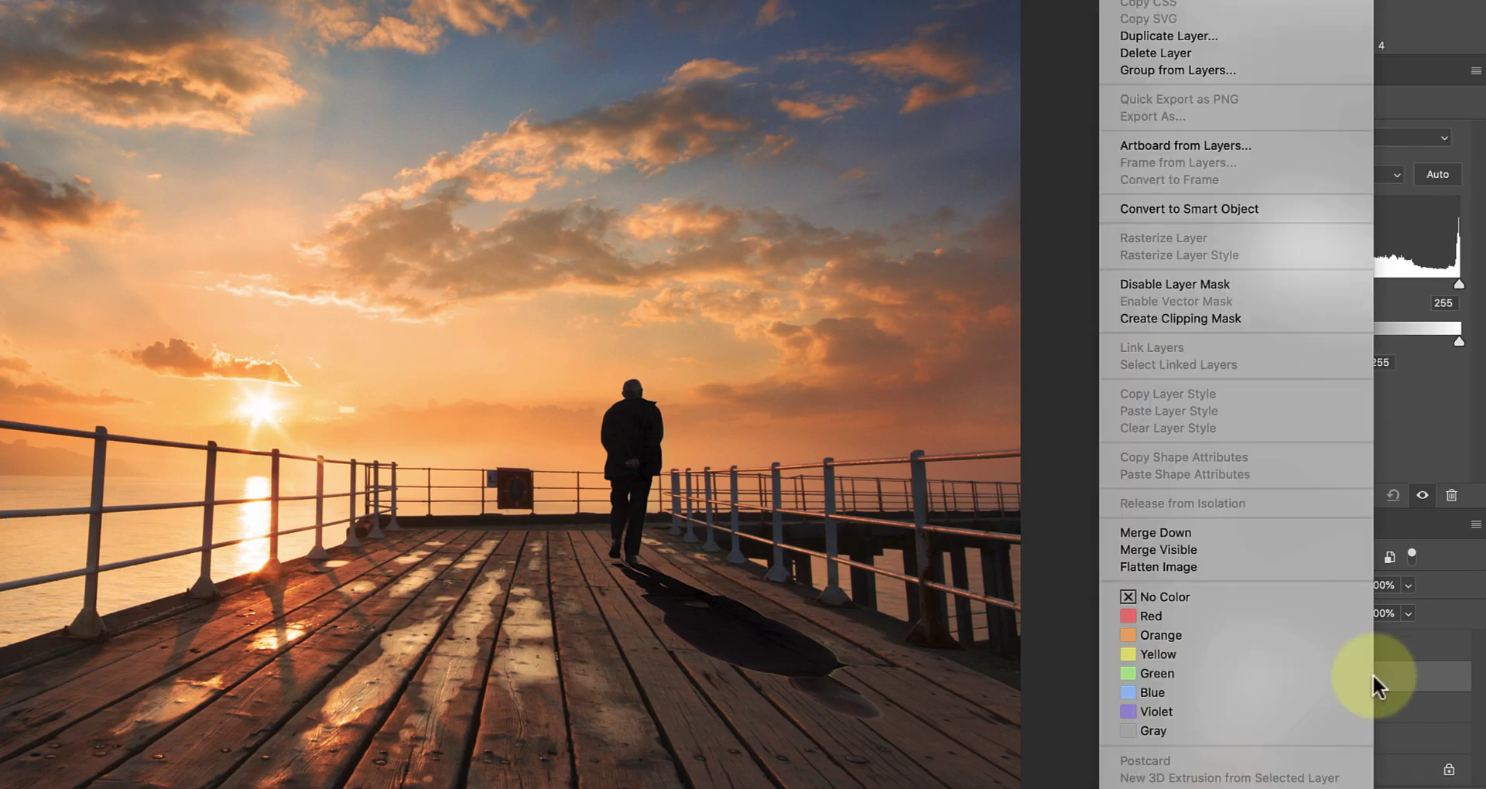
click(1209, 321)
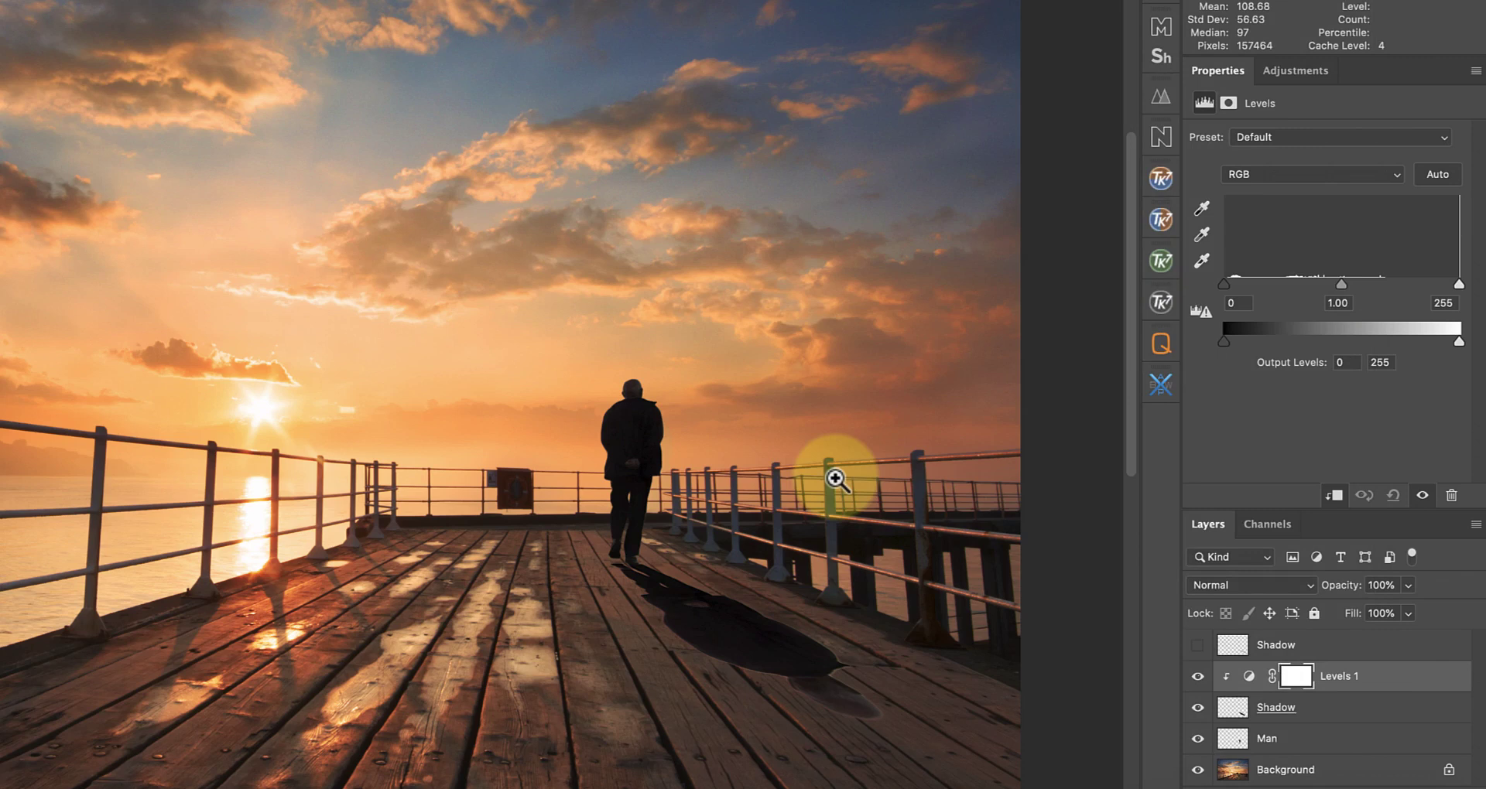
Step: Drag the Levels black input slider to 172 so the shadow turns solid black
click(1221, 287)
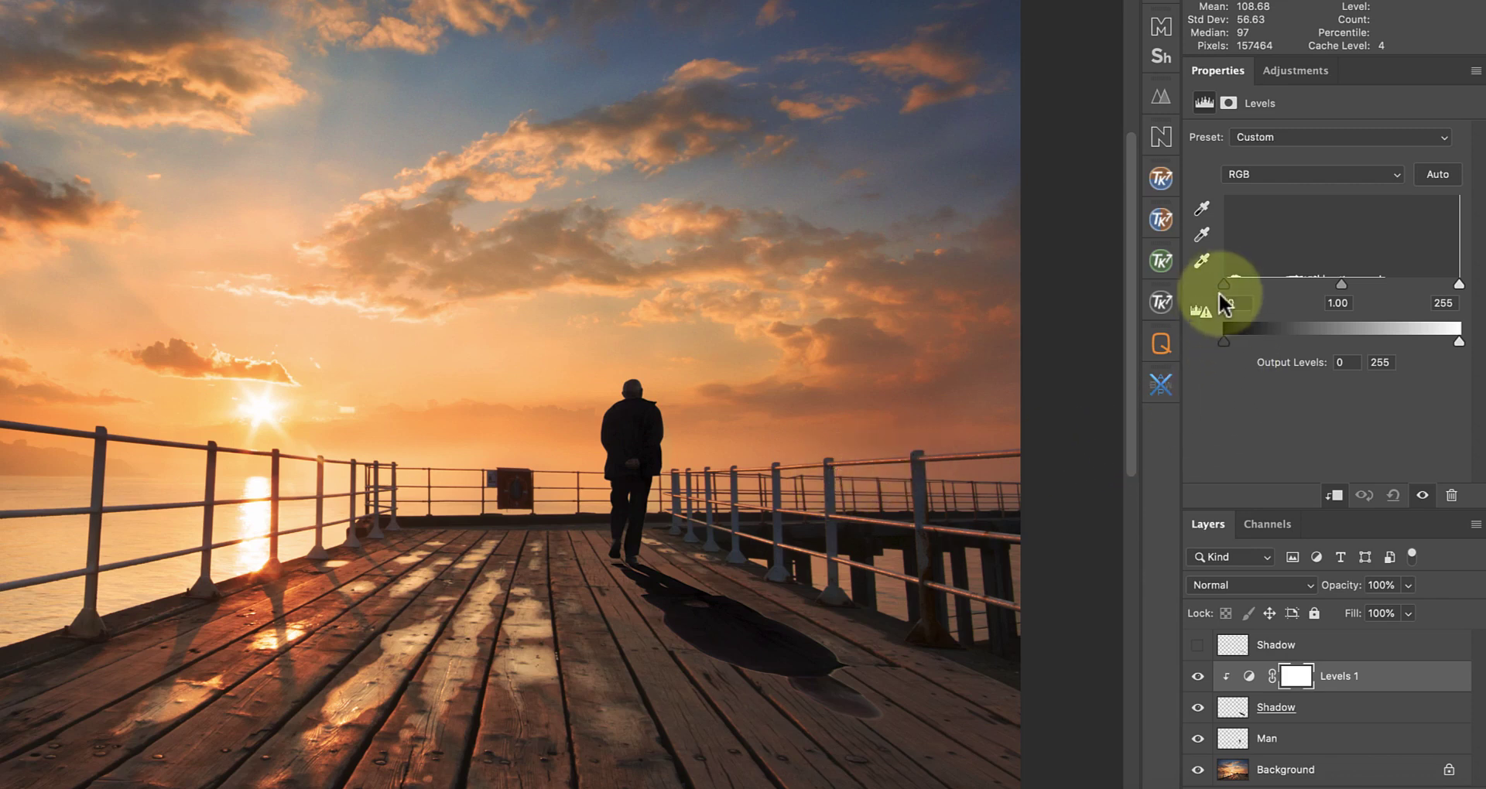
drag(1223, 282, 1382, 282)
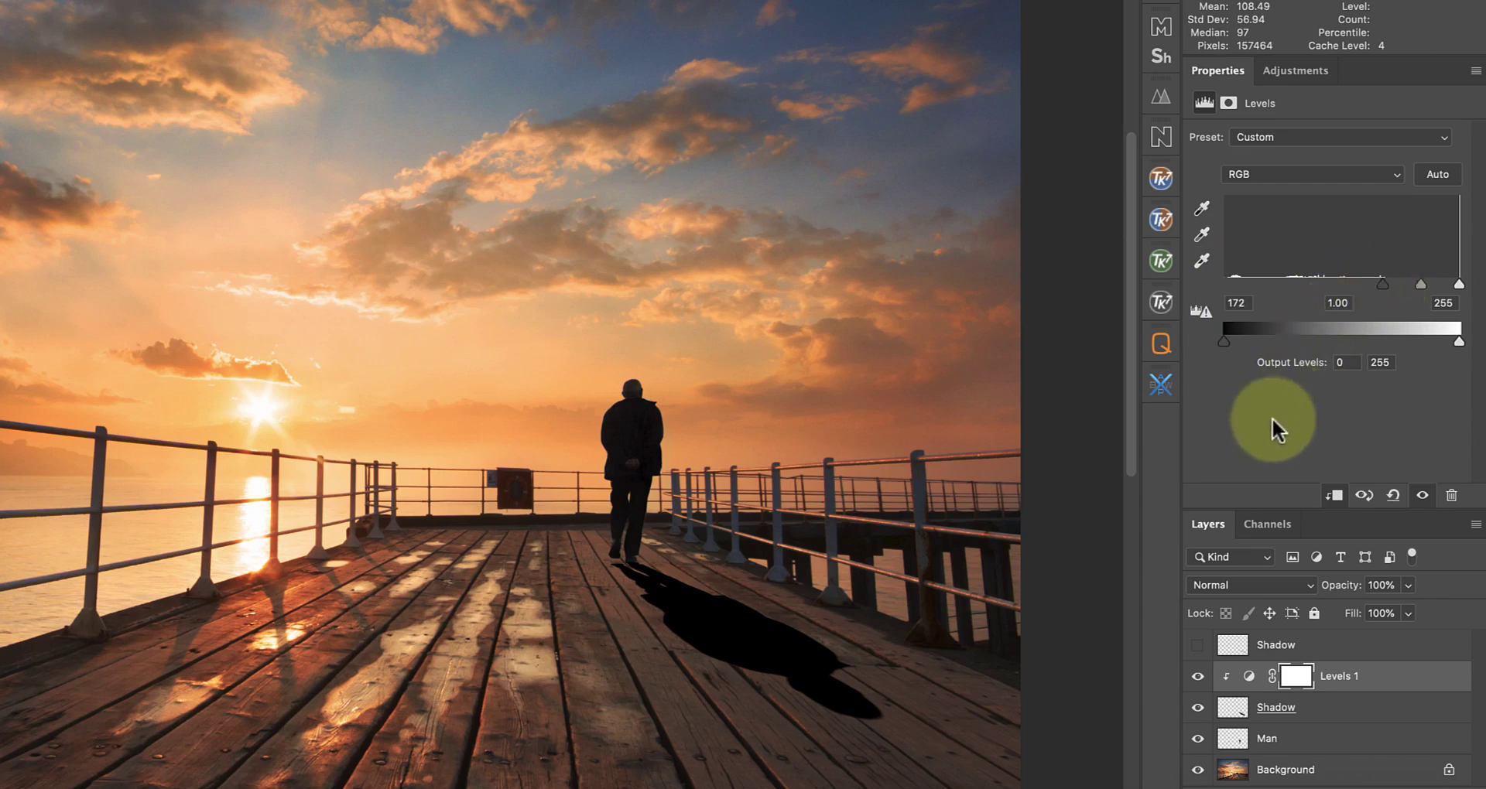
click(1393, 688)
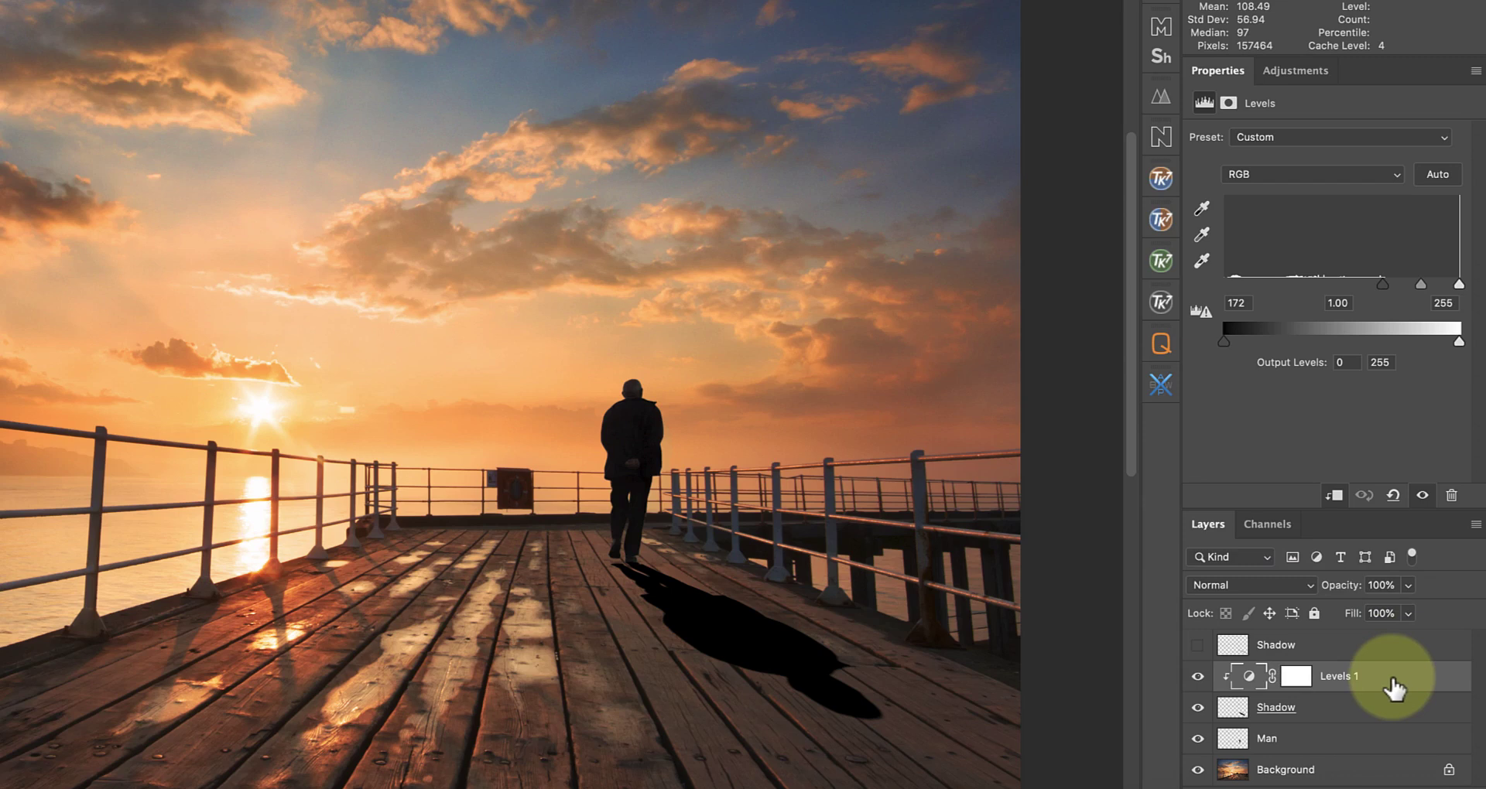
Step: Set the Shadow layer to about 40% opacity with Multiply blend mode
click(1360, 707)
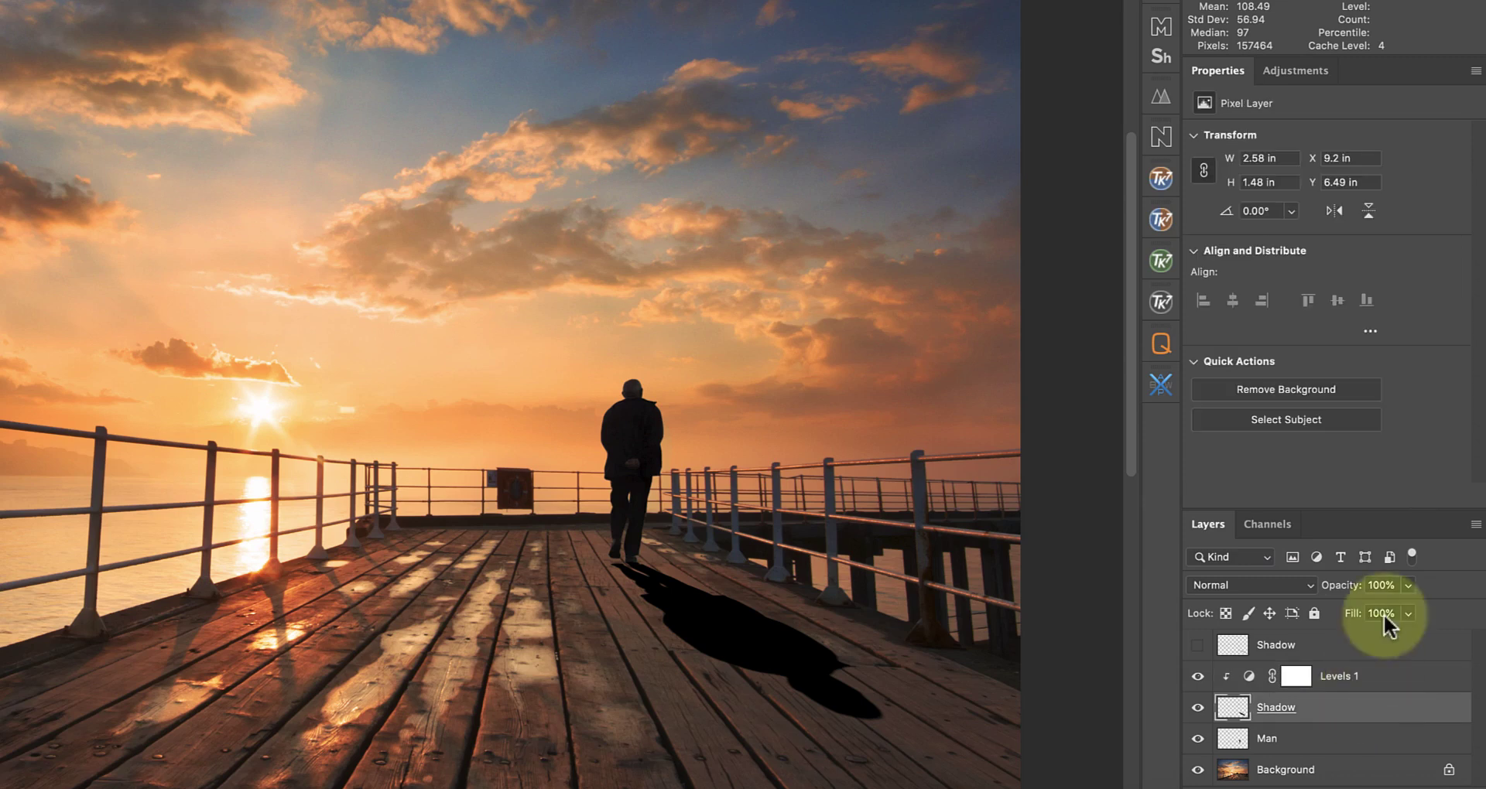
click(1404, 586)
drag(1328, 608, 1351, 606)
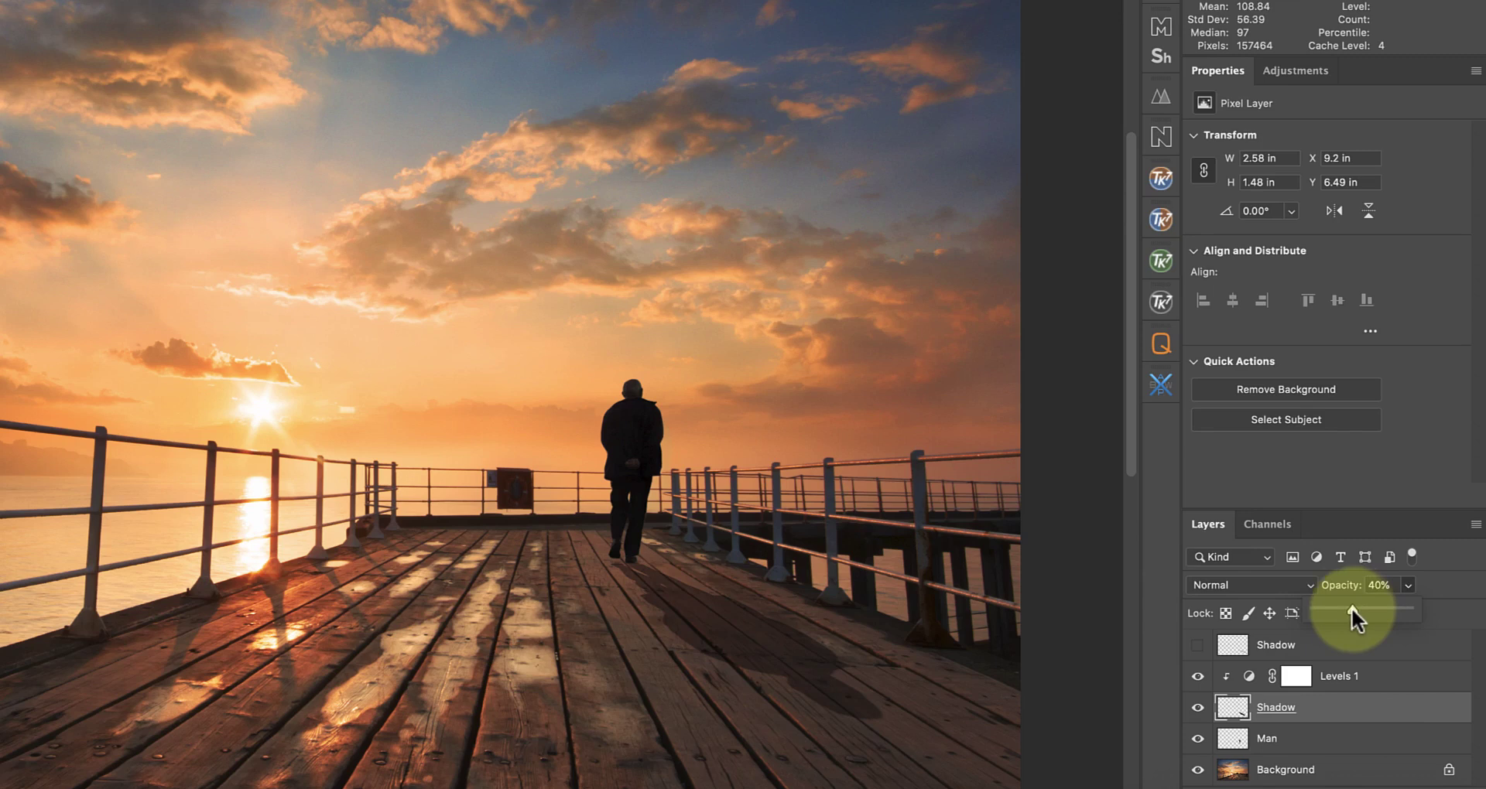
click(1222, 585)
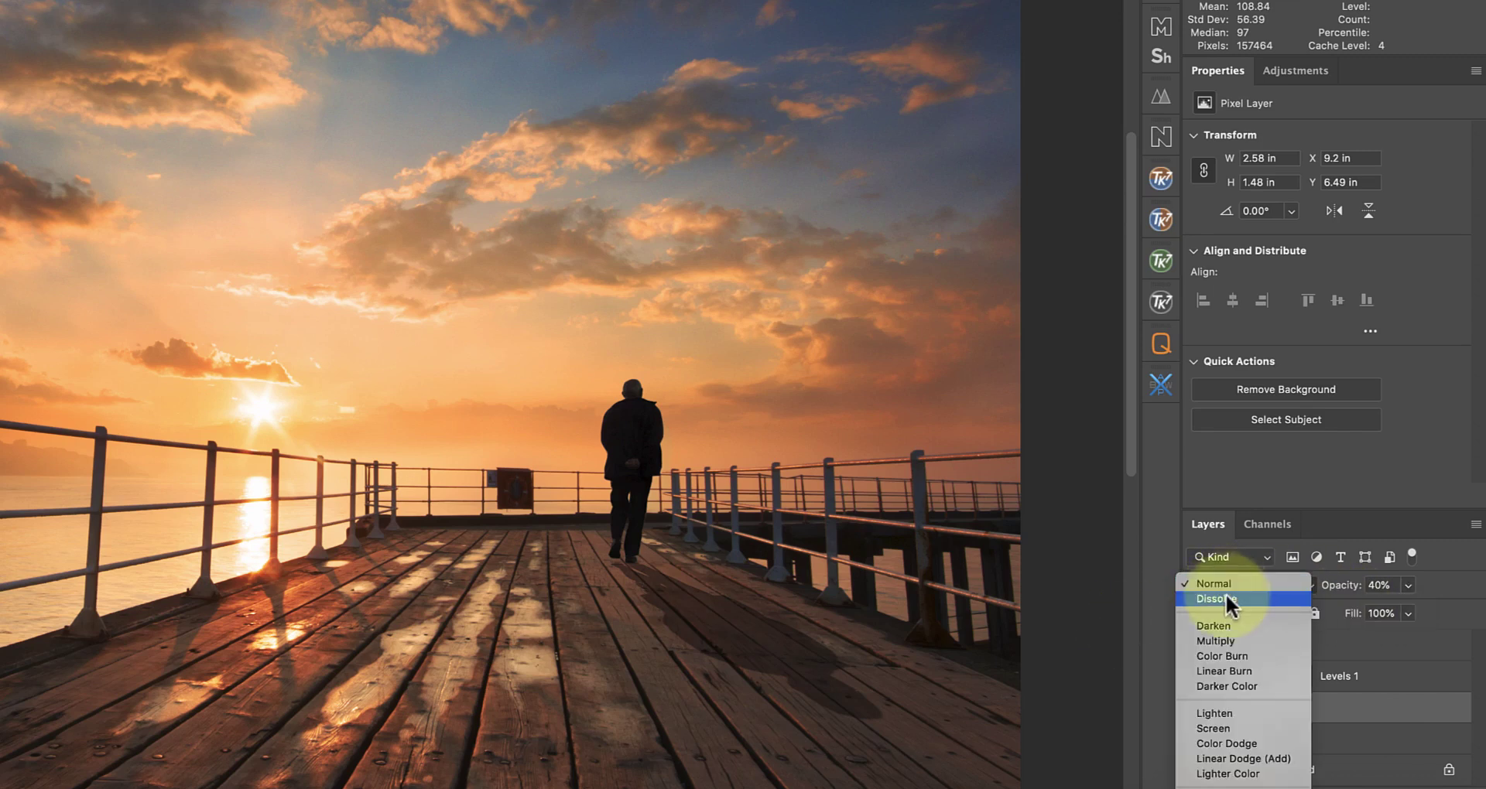
click(1216, 642)
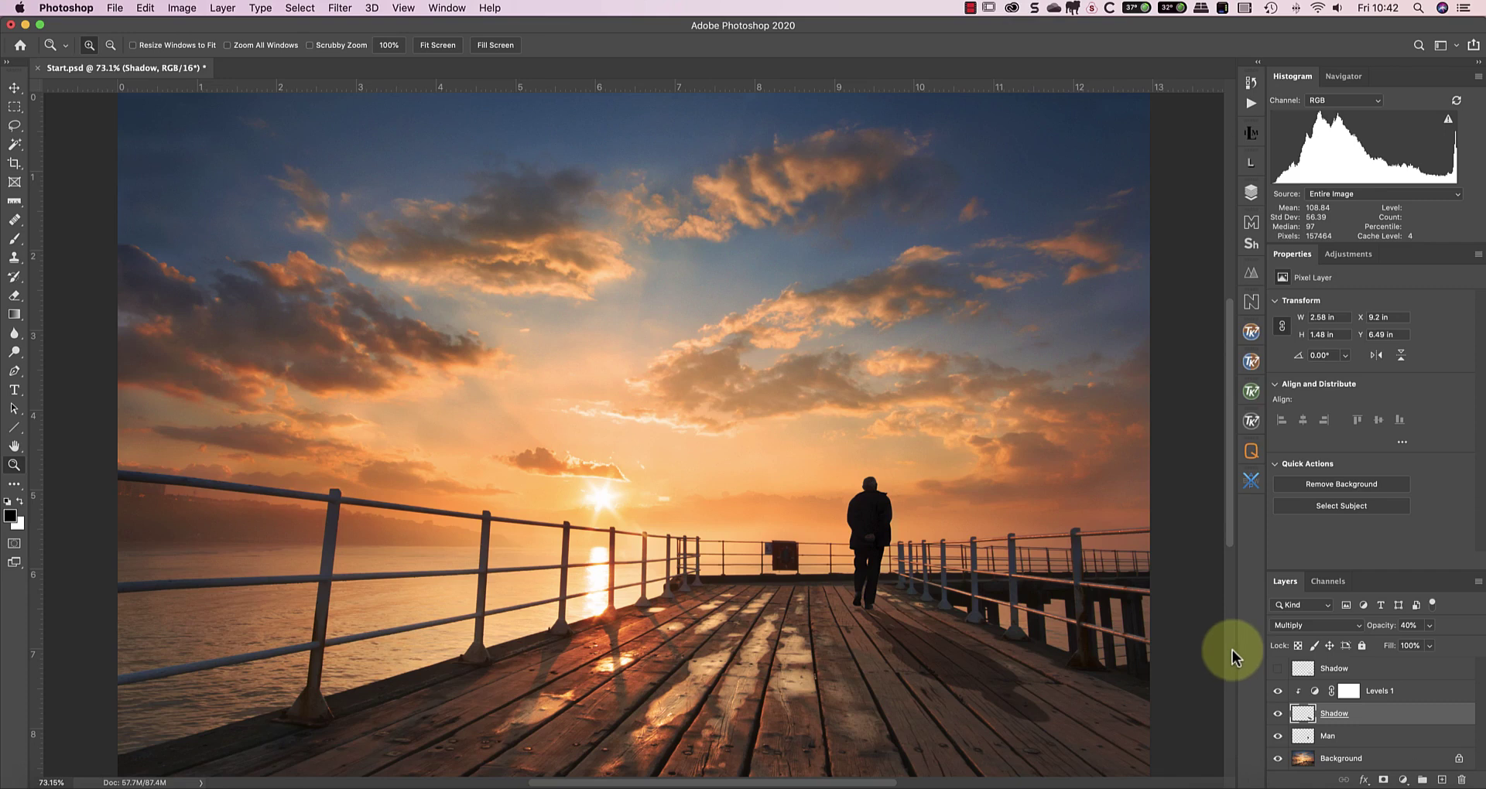
Step: In Quick Mask, drag a gradient from the man's feet across the shadow, then exit to a selection
click(19, 545)
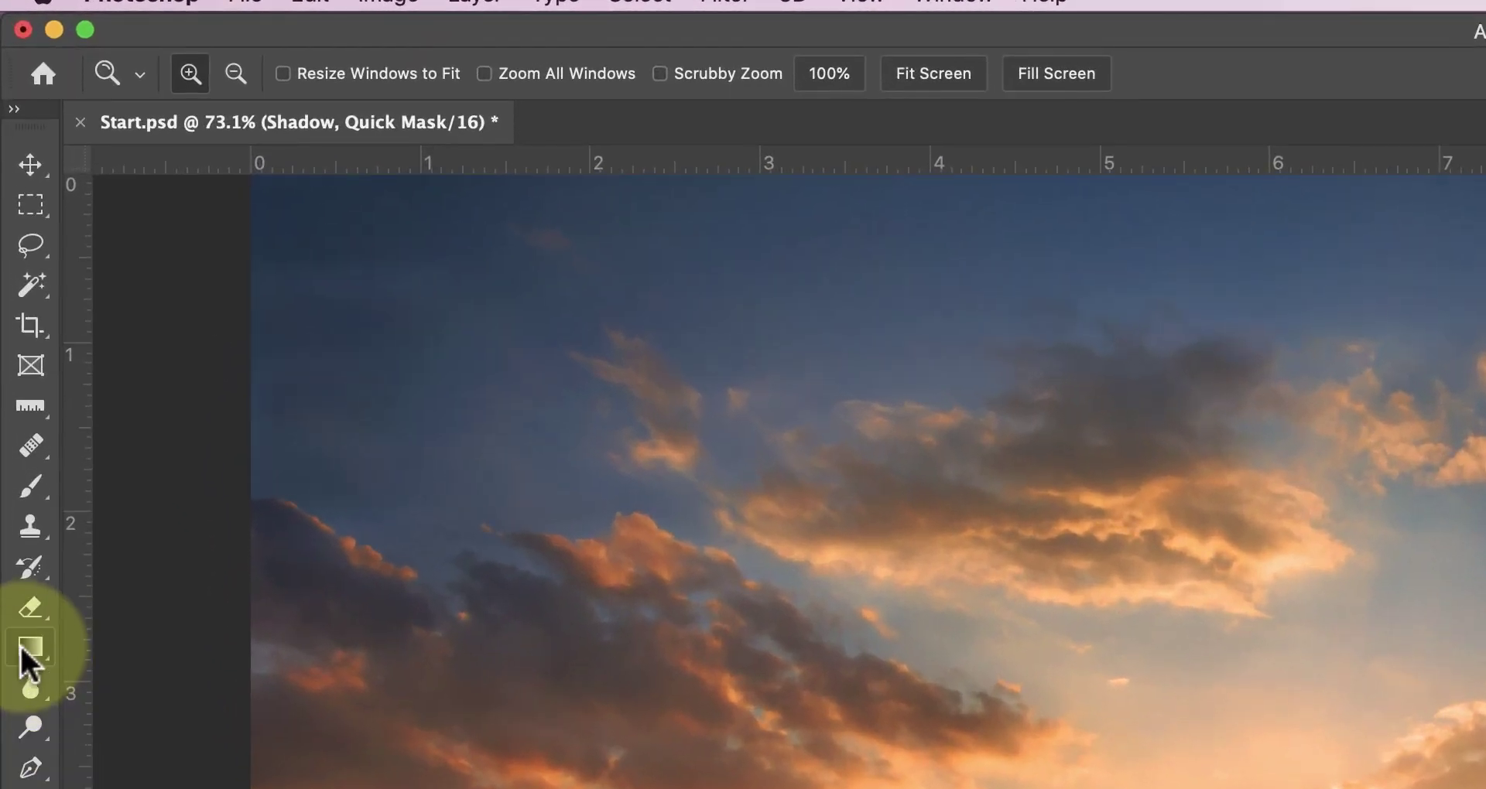
click(16, 362)
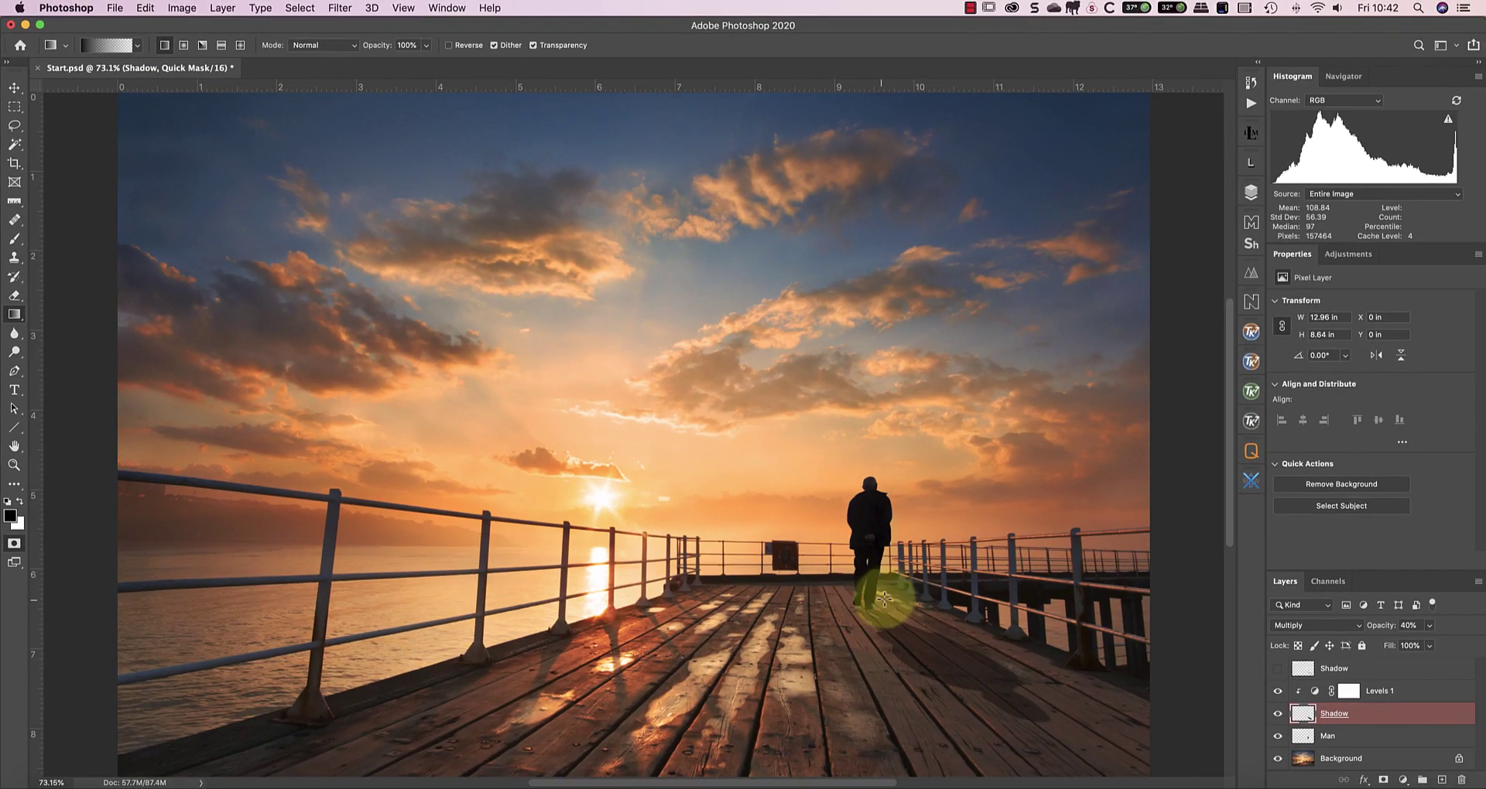
drag(870, 610, 1044, 720)
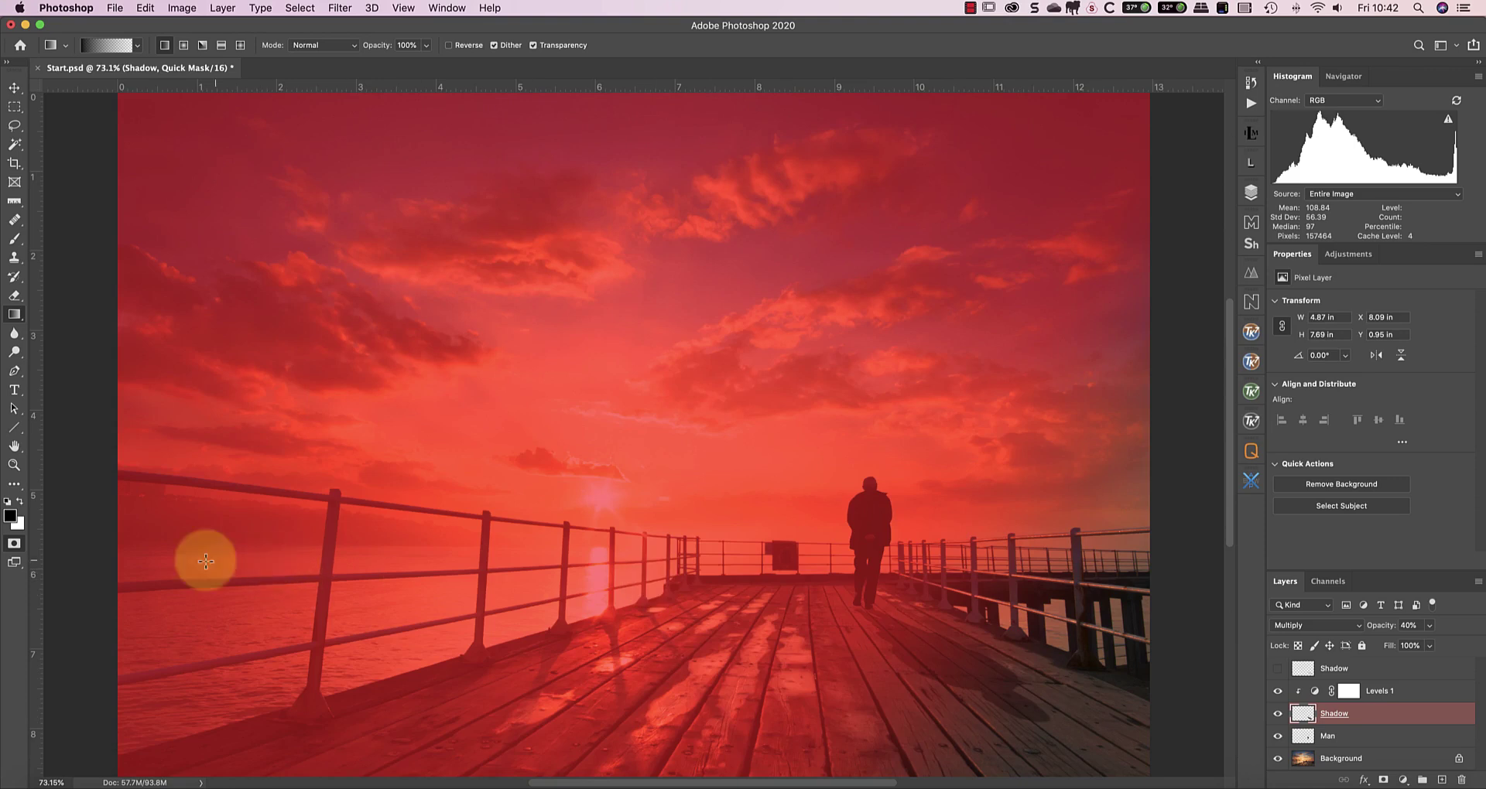
click(13, 544)
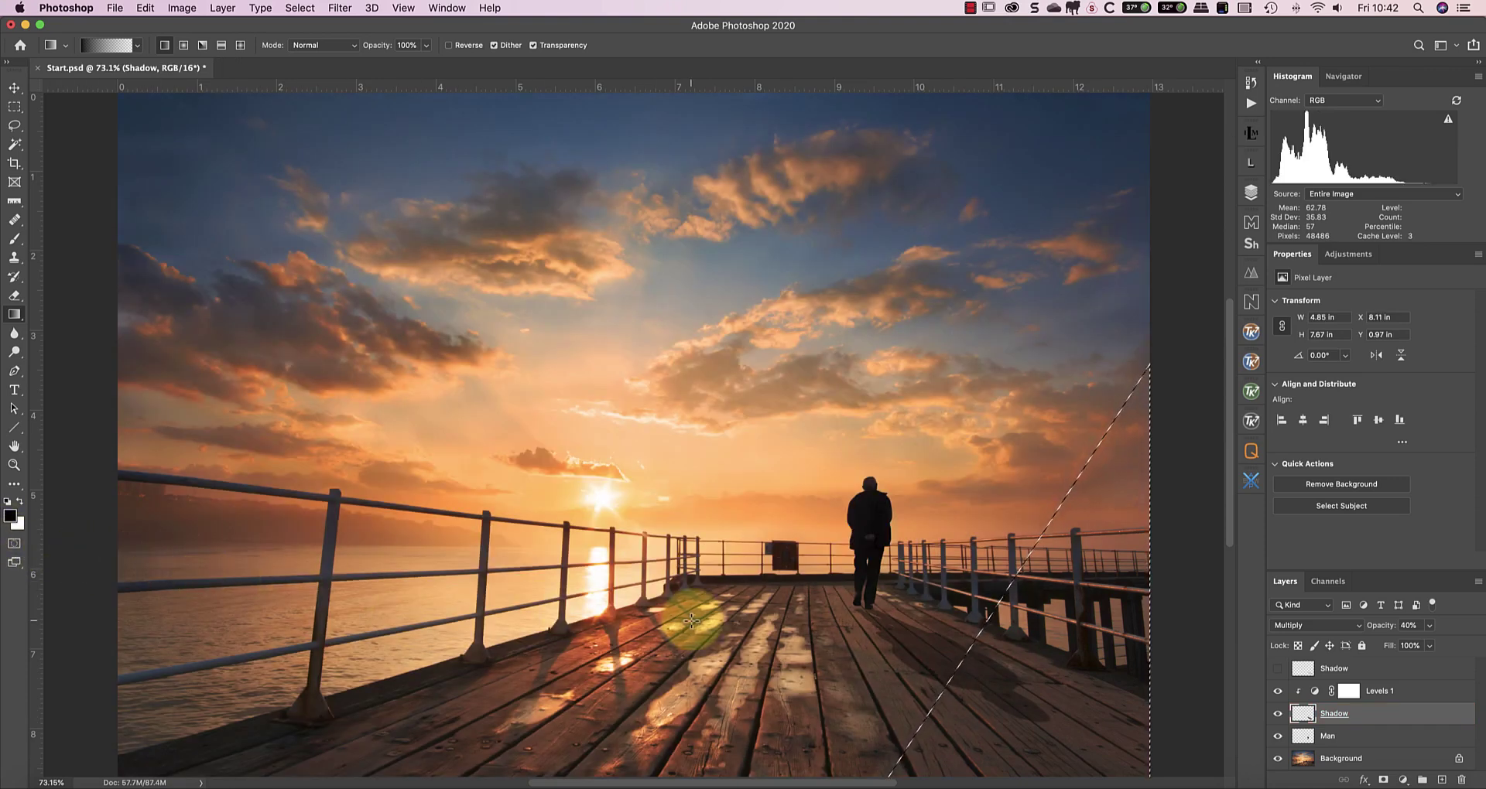
Step: Apply a 6.6-pixel Gaussian Blur to the man's shadow layer
click(340, 8)
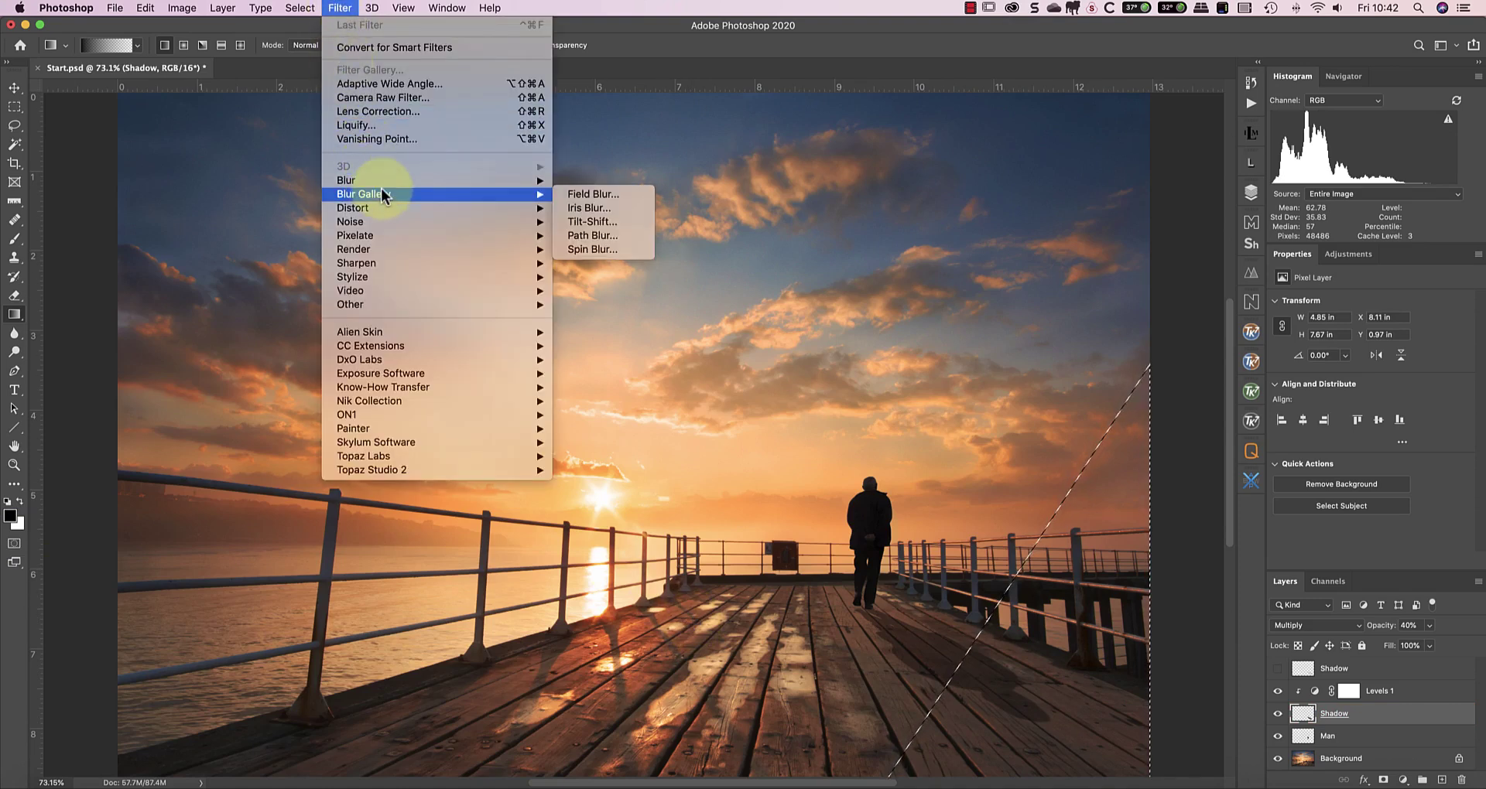
mouse_move(393, 184)
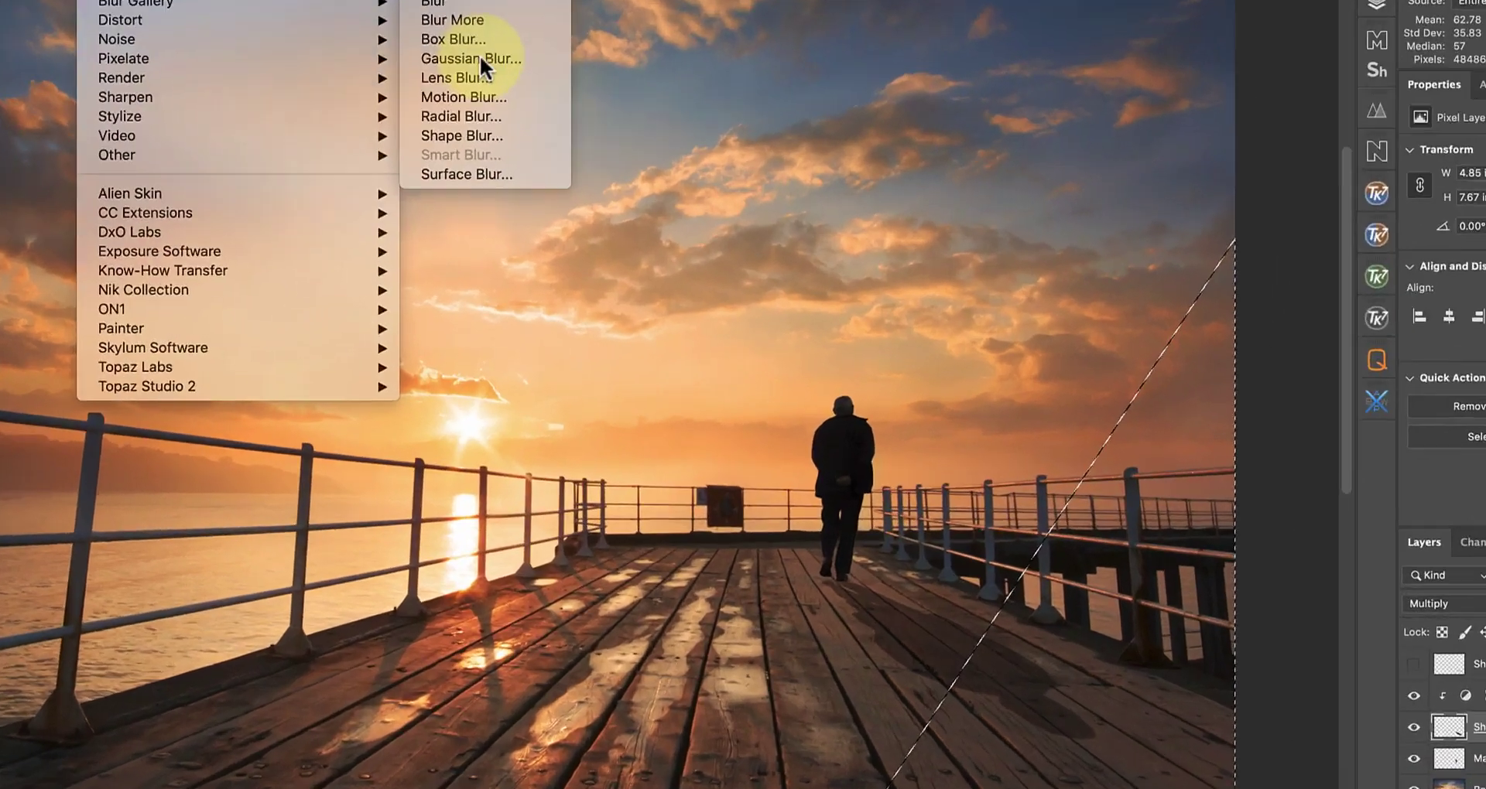
click(604, 235)
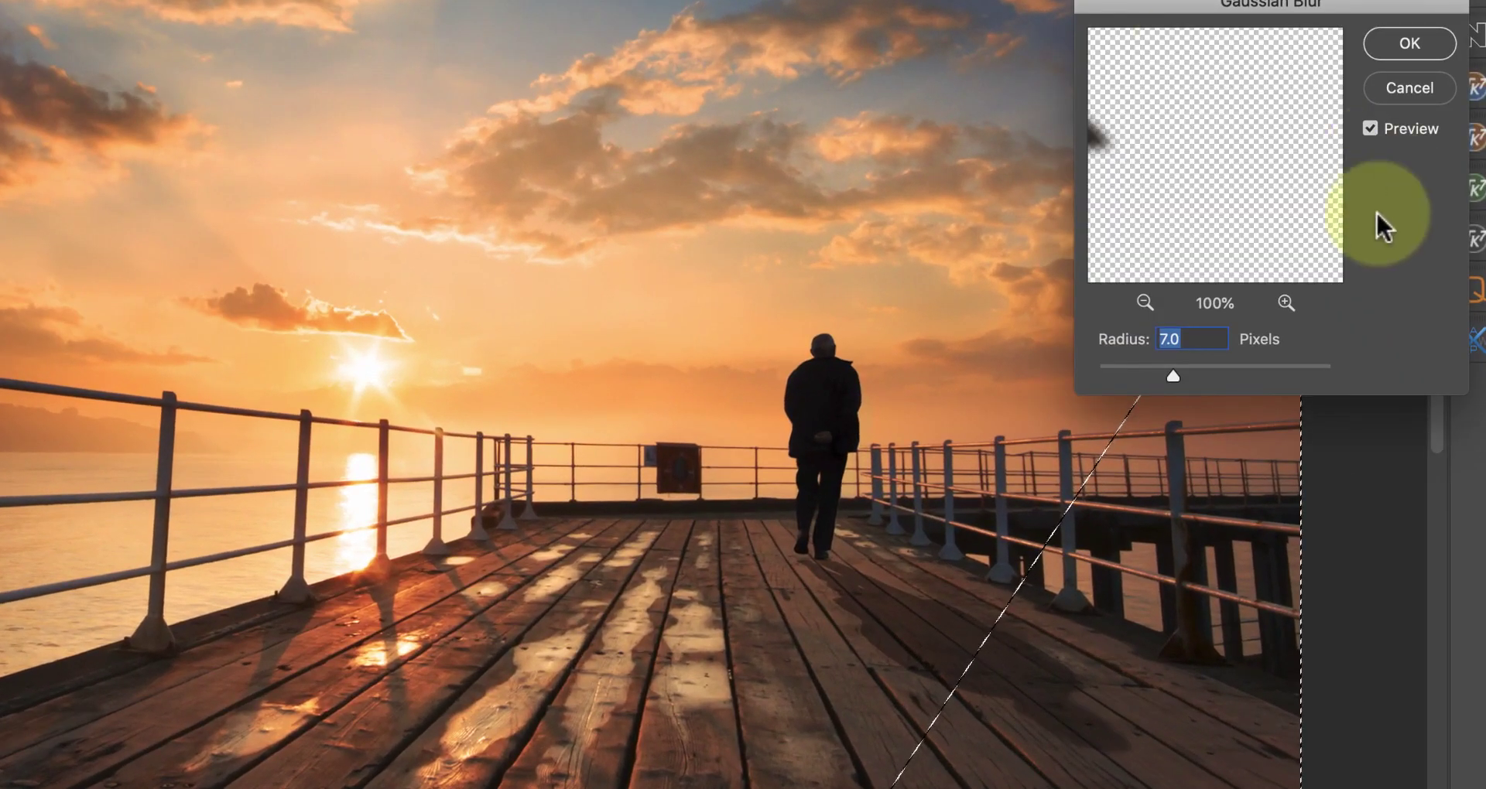
mouse_move(1172, 374)
mouse_down()
mouse_move(1186, 375)
mouse_move(1171, 374)
mouse_up()
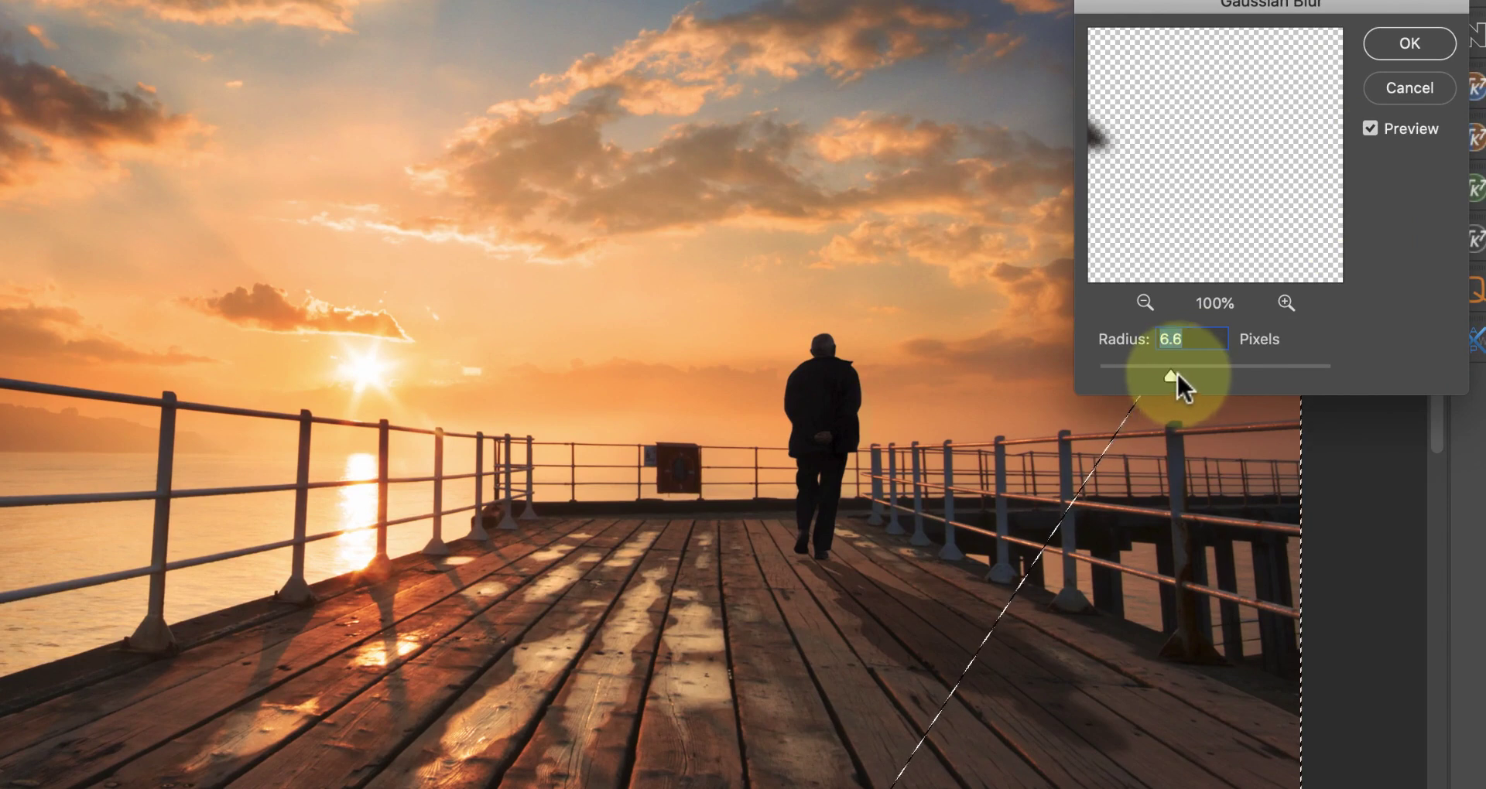
click(1408, 47)
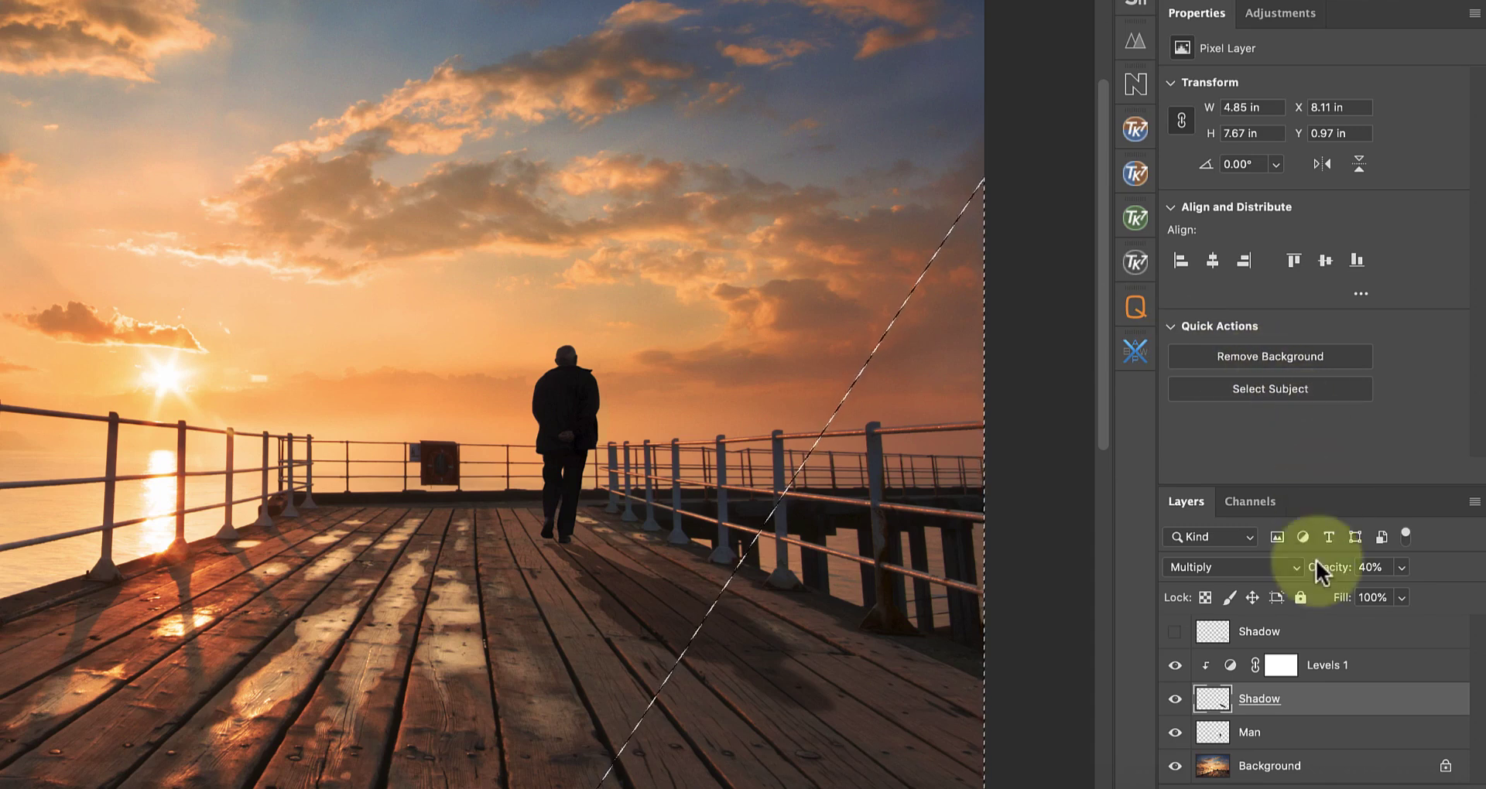
Step: Add an inverted layer mask from the selection to the Shadow layer at 22% density
click(1337, 783)
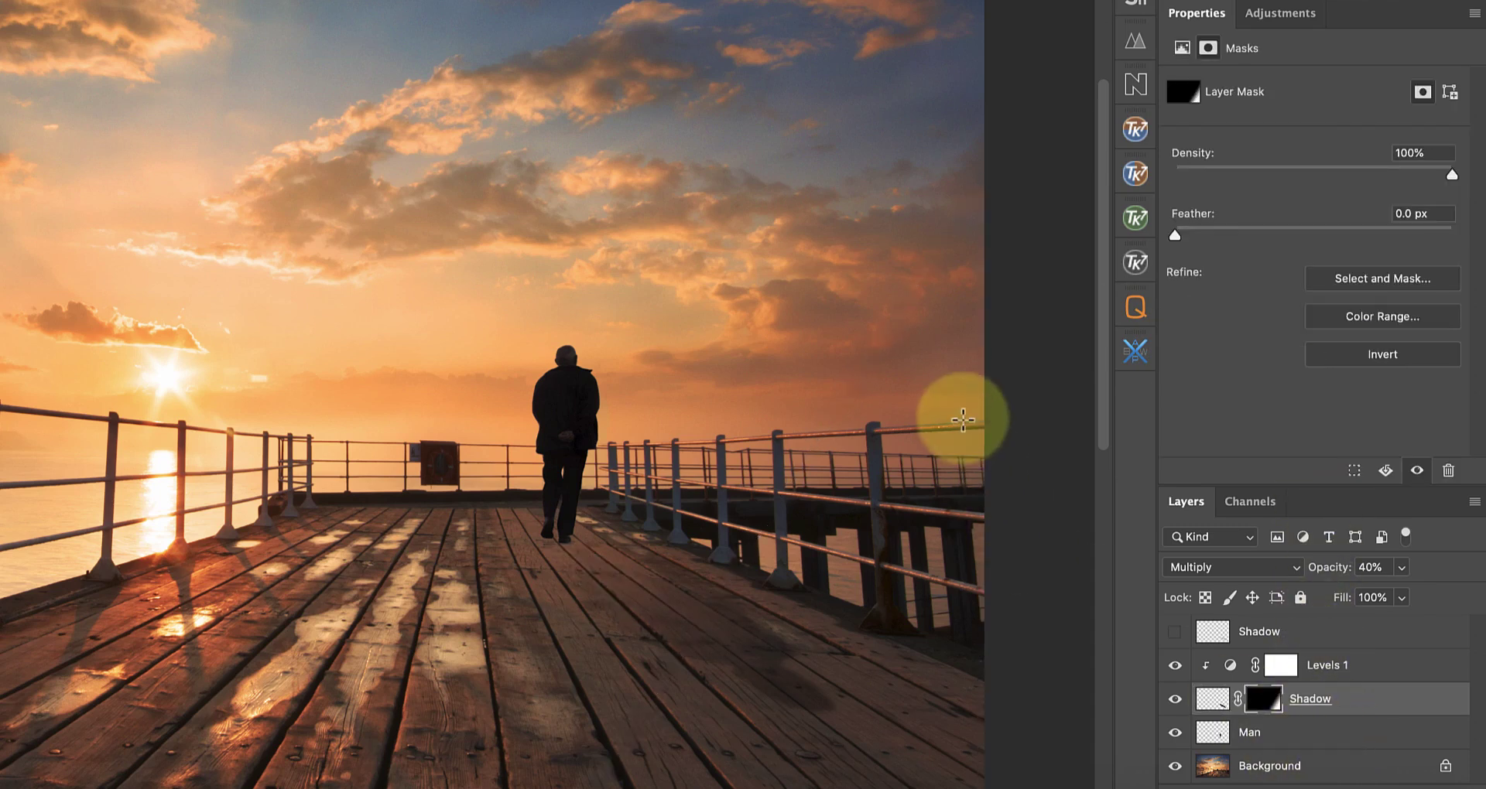
click(1377, 353)
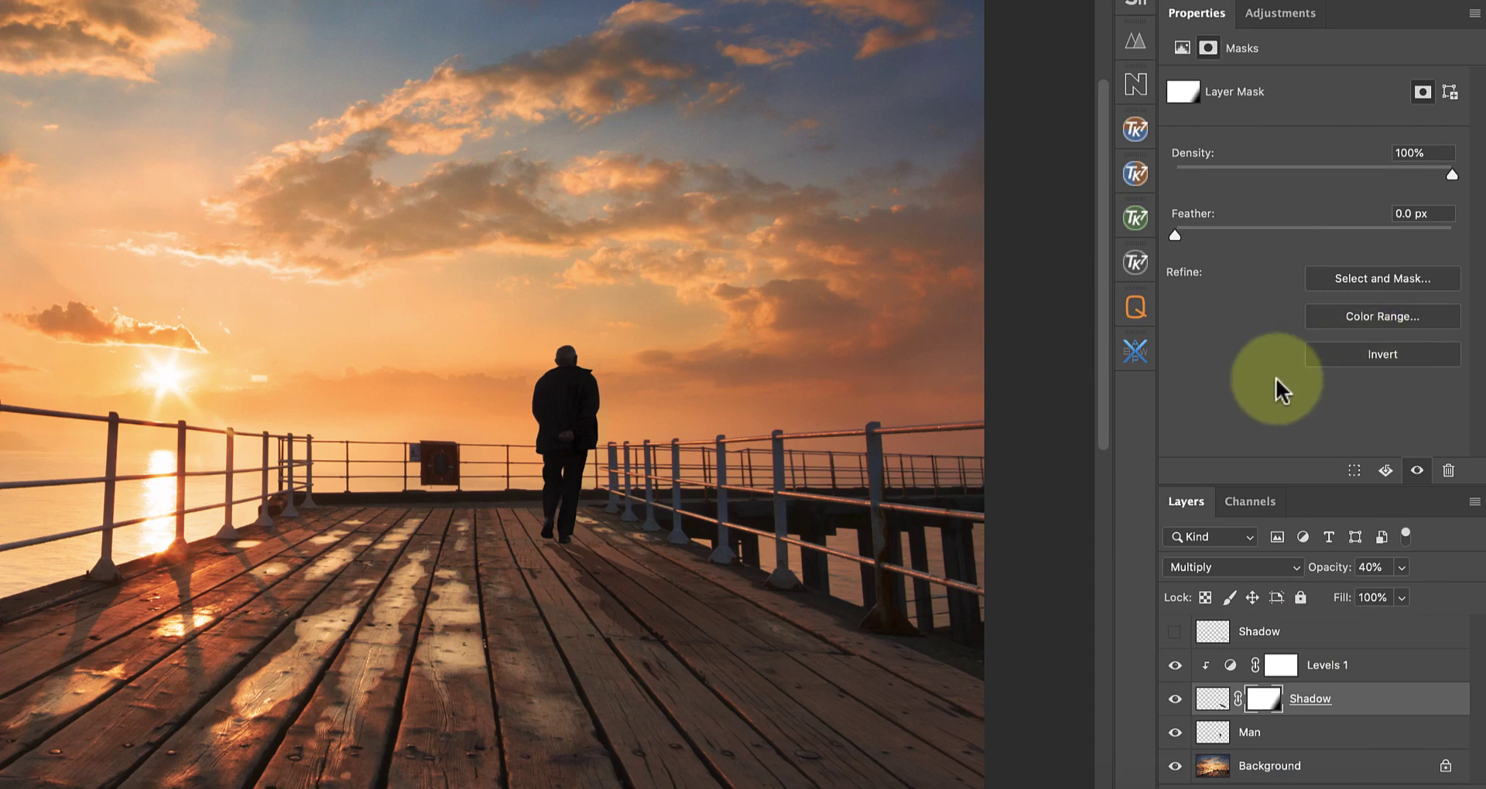
drag(1451, 175, 1236, 174)
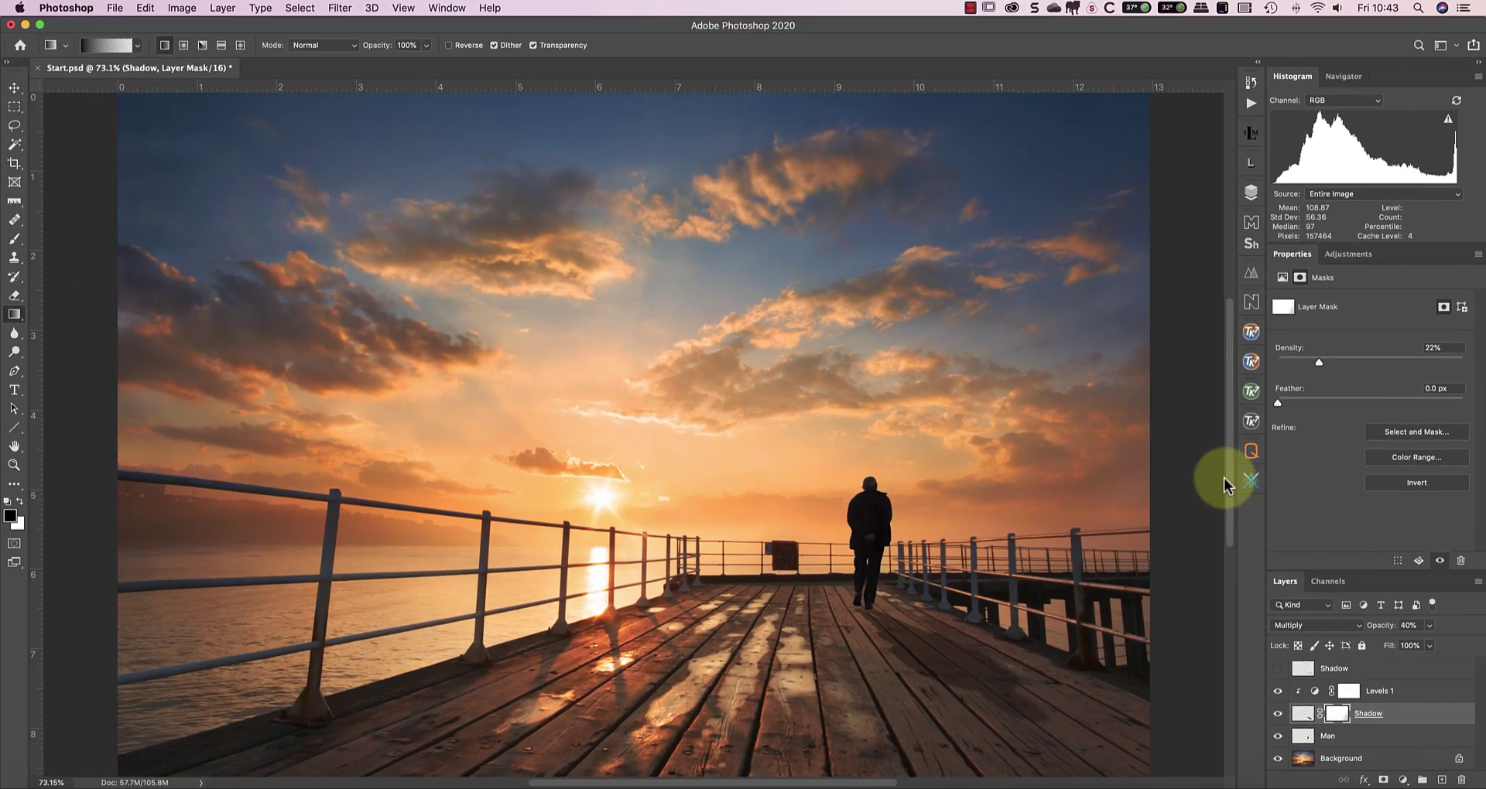
Step: Target the Shadow layer's pixels, not its mask, to lower its opacity to 28%
click(1305, 714)
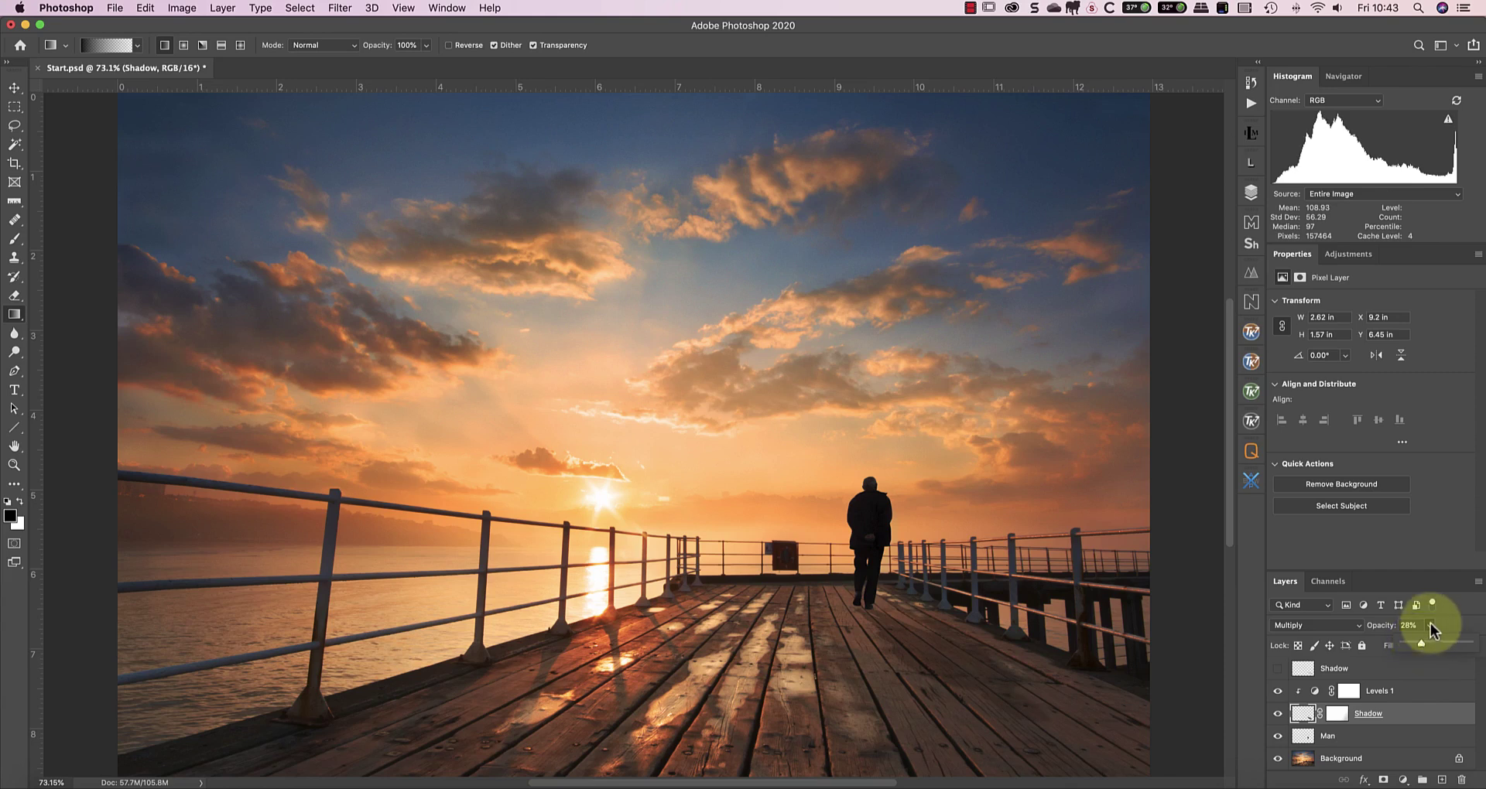
Step: Free Transform the shadow to scale it slightly larger and wider
click(13, 90)
drag(1058, 728, 1088, 746)
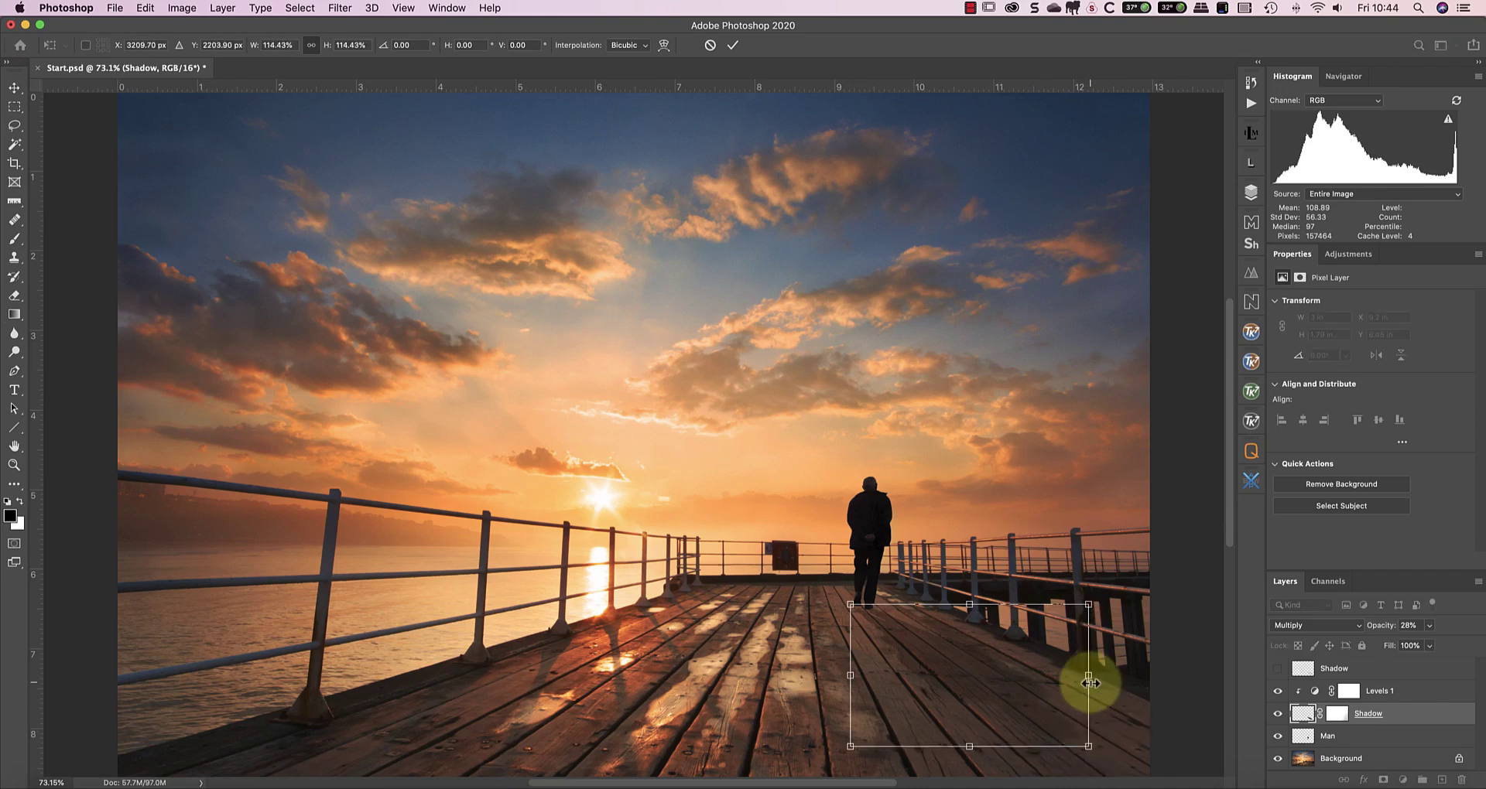
drag(1088, 682, 1088, 680)
Step: Select the Man layer with the shadow and nudge both three steps left
shift+click(1327, 736)
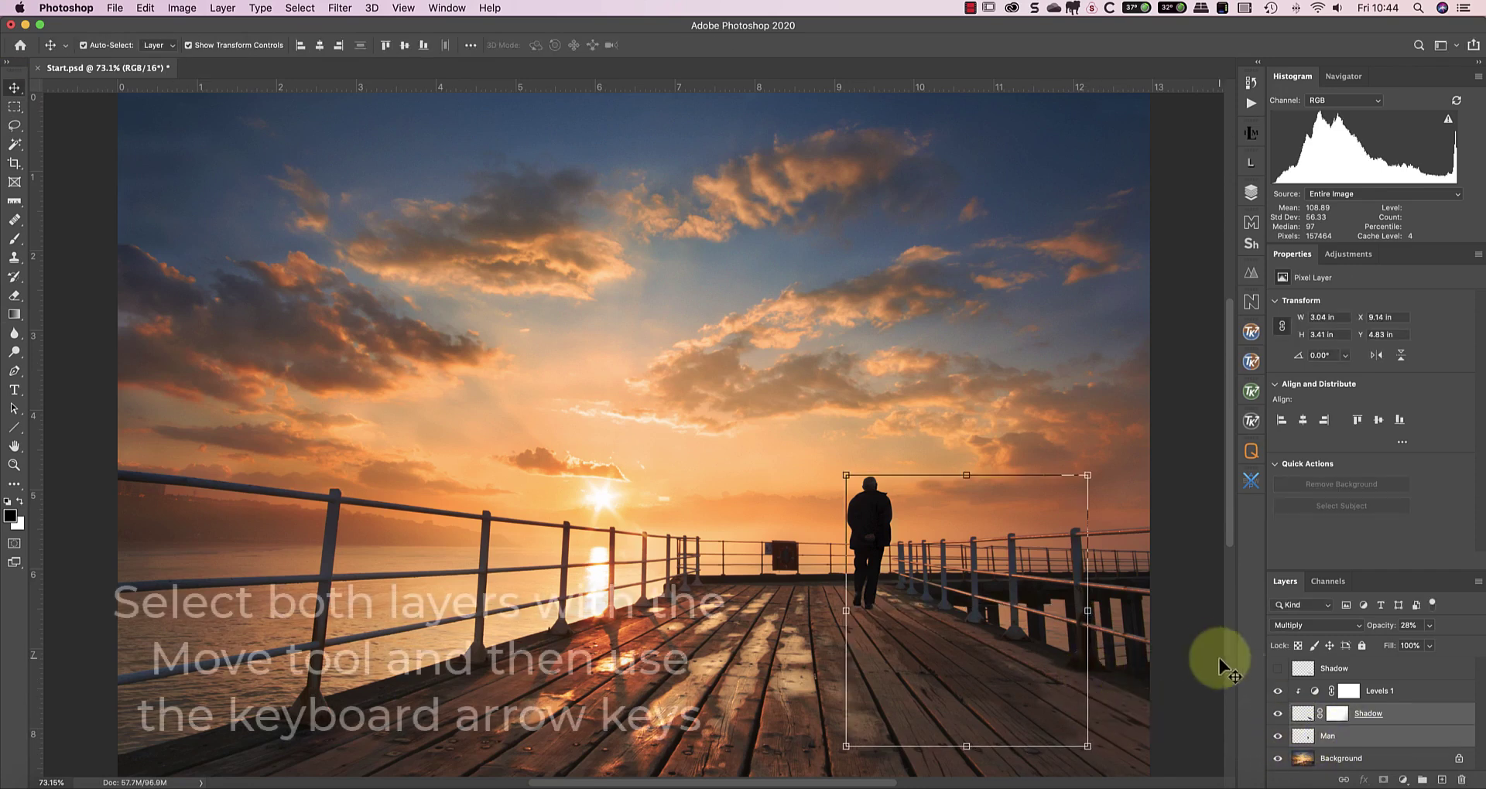
key(Left)
key(Left)
key(Left)
key(Left)
key(Left)
key(Left)
key(Left)
key(Left)
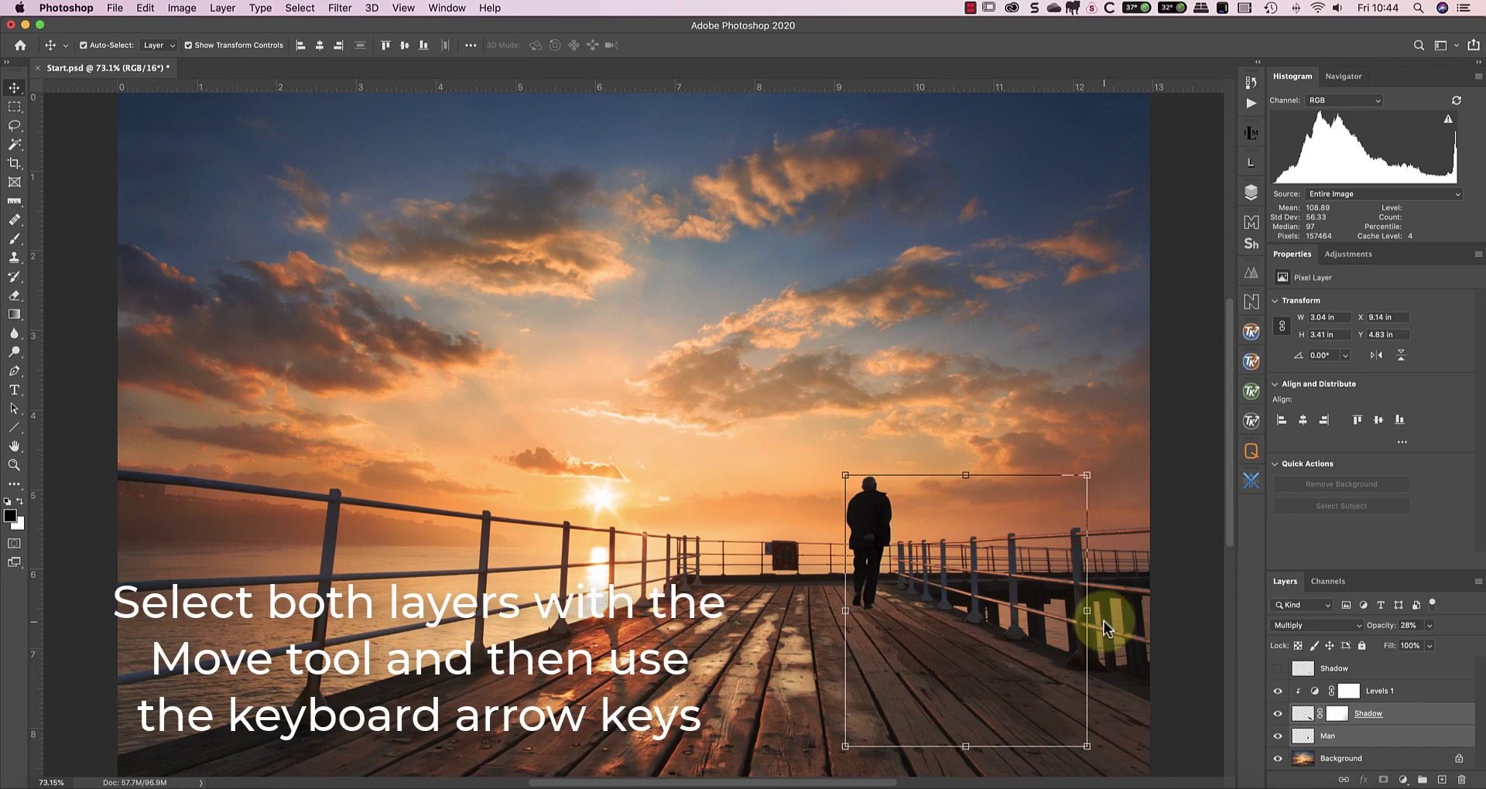
key(Left)
key(Left)
key(Left)
key(Left)
key(Left)
key(Left)
key(Left)
key(Left)
key(Left)
key(Left)
key(Left)
key(Left)
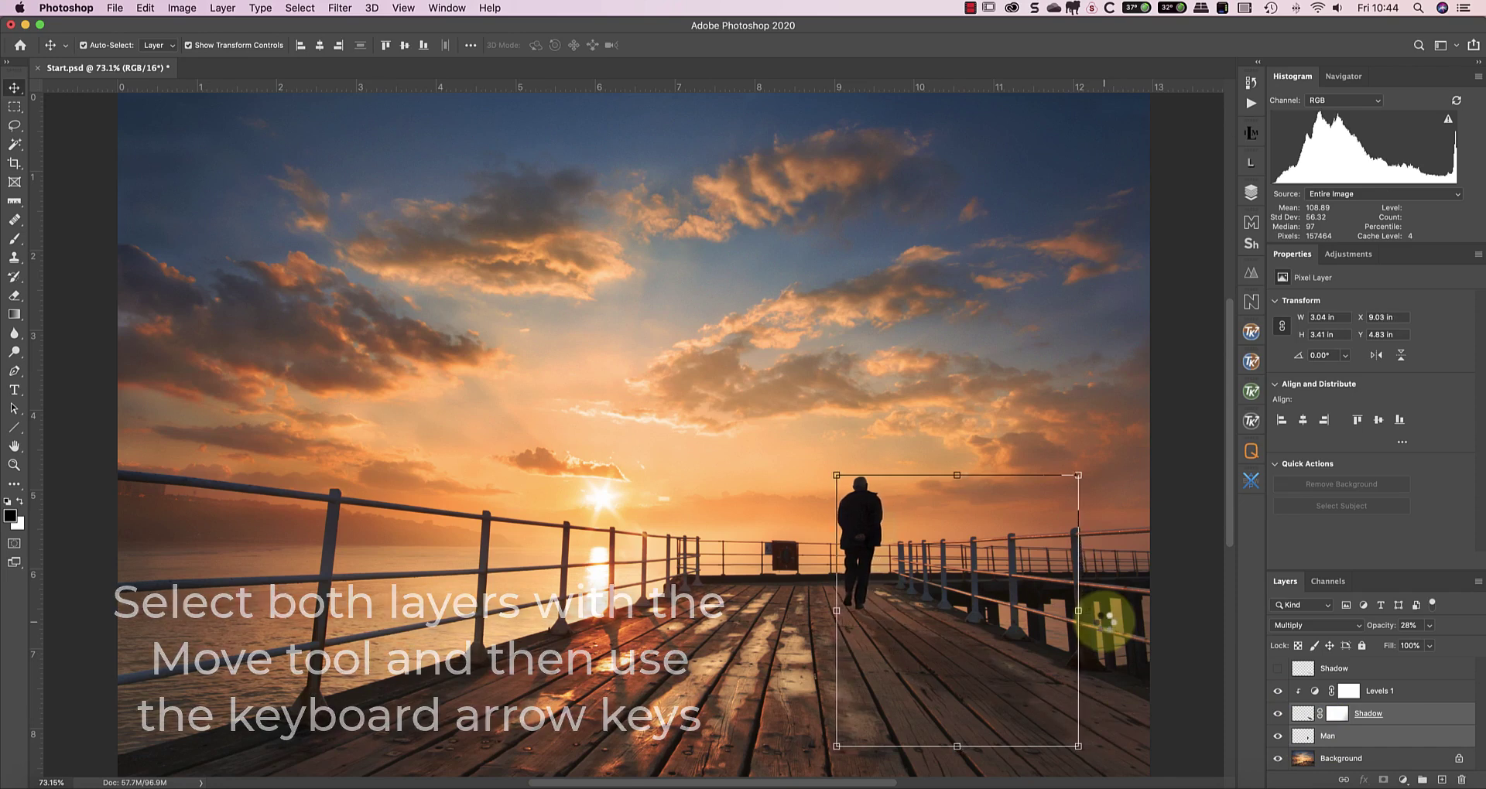
key(Left)
key(Left)
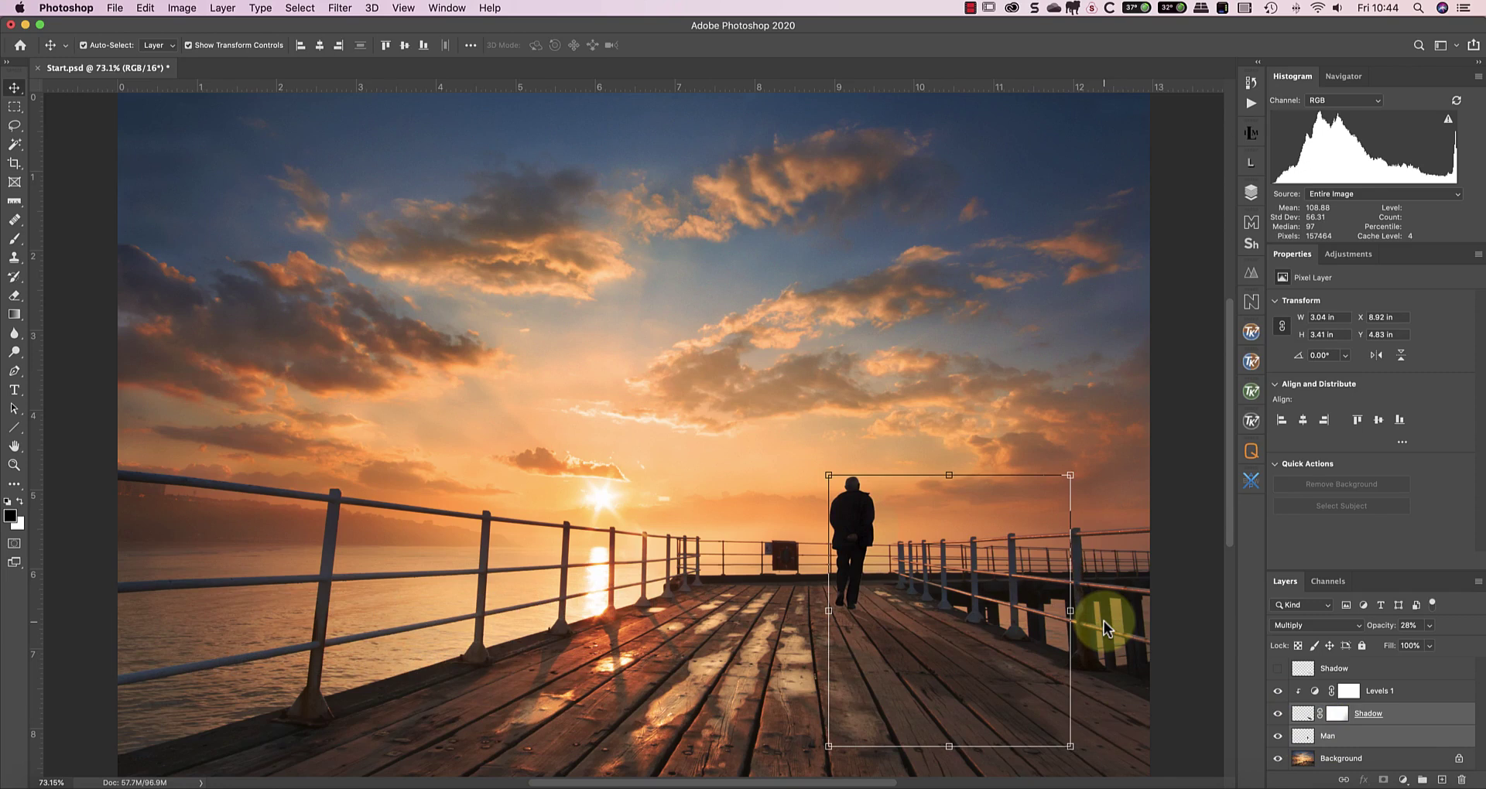
Step: Deselect the Man and Shadow layers to view the finished pier composite
click(1212, 644)
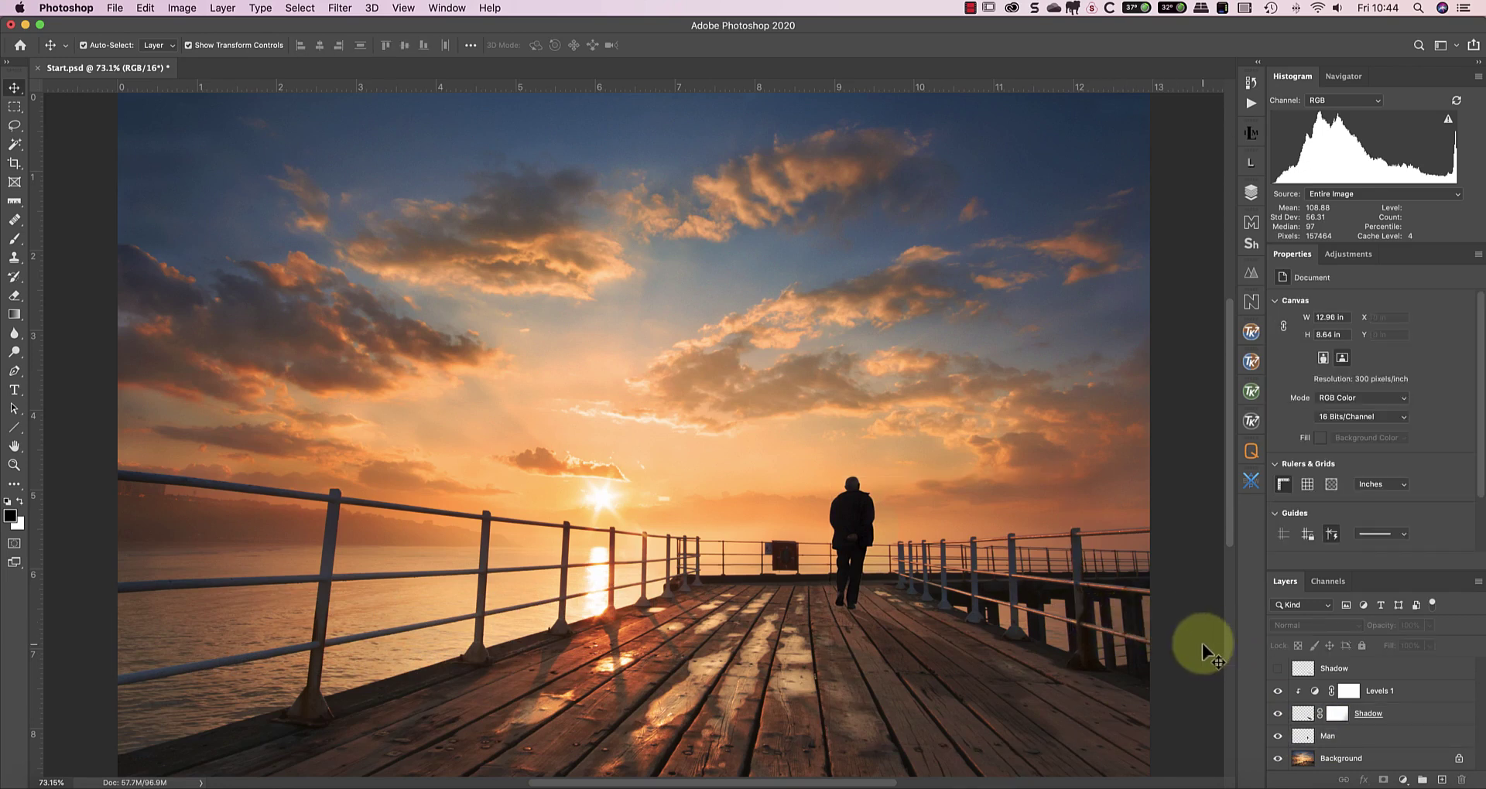